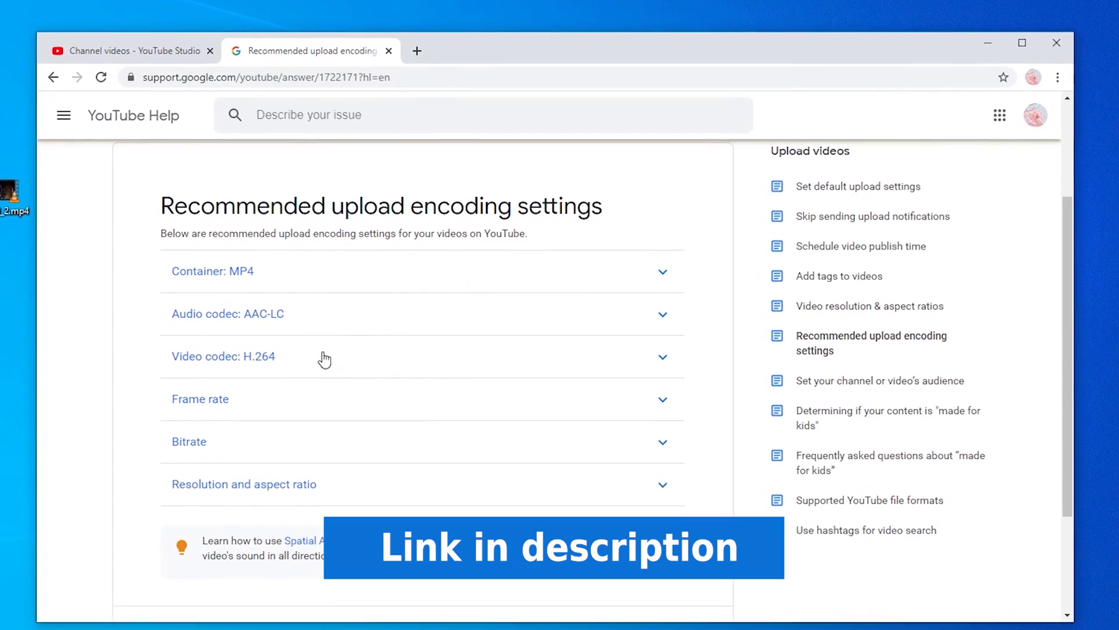
- Expand the Bitrate section and scroll through the SDR and HDR recommended bitrate tables
{"action": "left_click", "coordinate": [325, 358]}
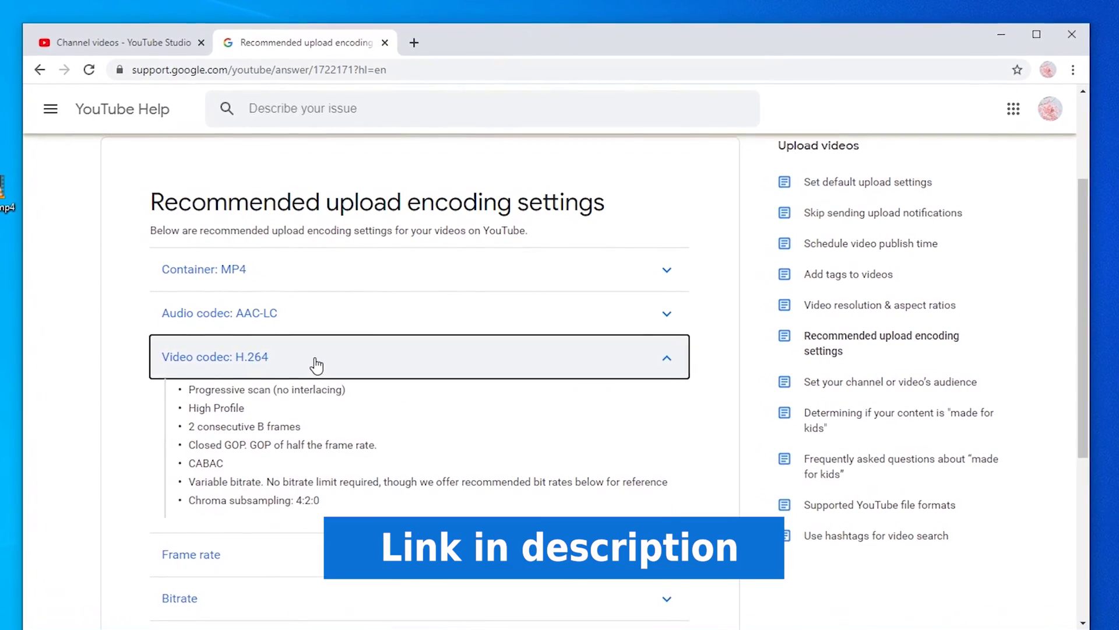
{"action": "left_click", "coordinate": [317, 365]}
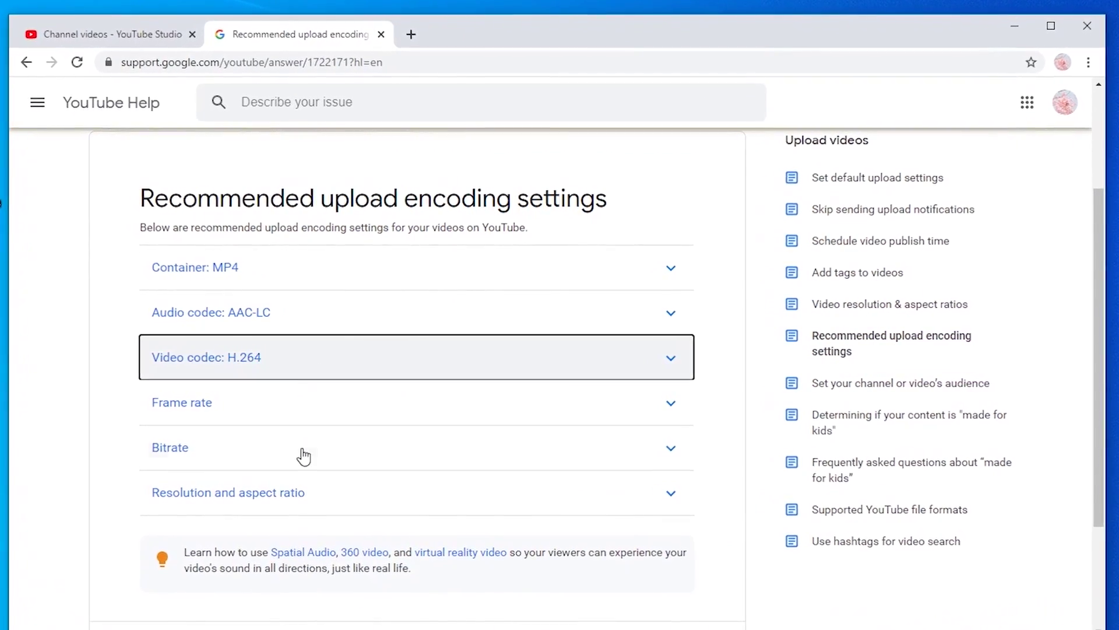
{"action": "left_click", "coordinate": [303, 456]}
{"action": "scroll", "coordinate": [324, 457], "scroll_direction": "down", "scroll_amount": 4}
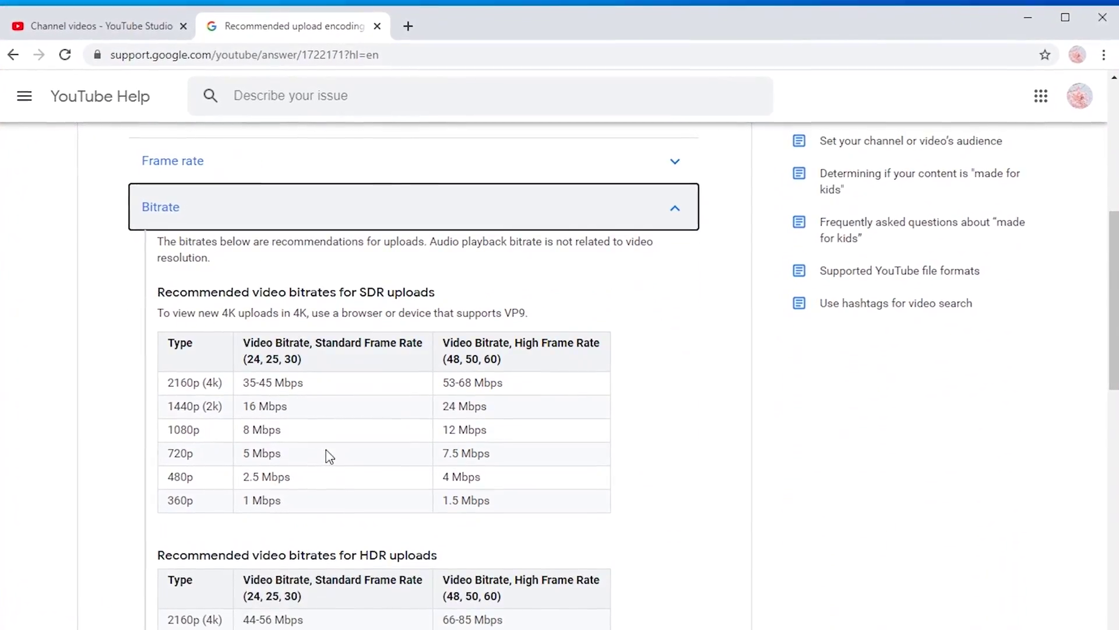
{"action": "scroll", "coordinate": [325, 454], "scroll_direction": "down", "scroll_amount": 1}
{"action": "scroll", "coordinate": [324, 454], "scroll_direction": "down", "scroll_amount": 1}
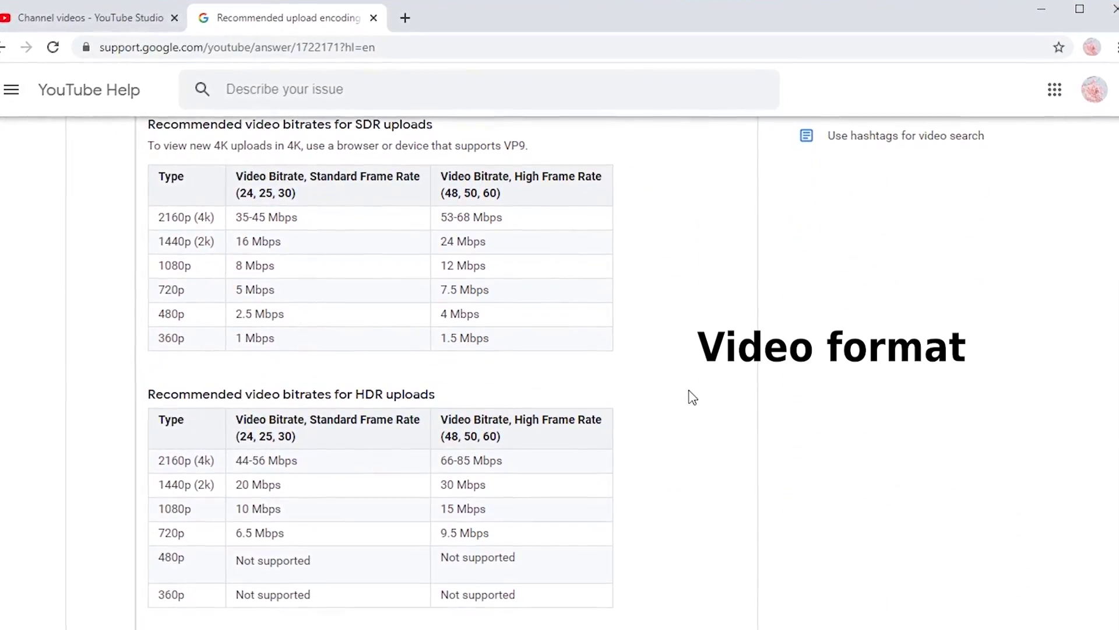
{"action": "scroll", "coordinate": [647, 411], "scroll_direction": "up", "scroll_amount": 1}
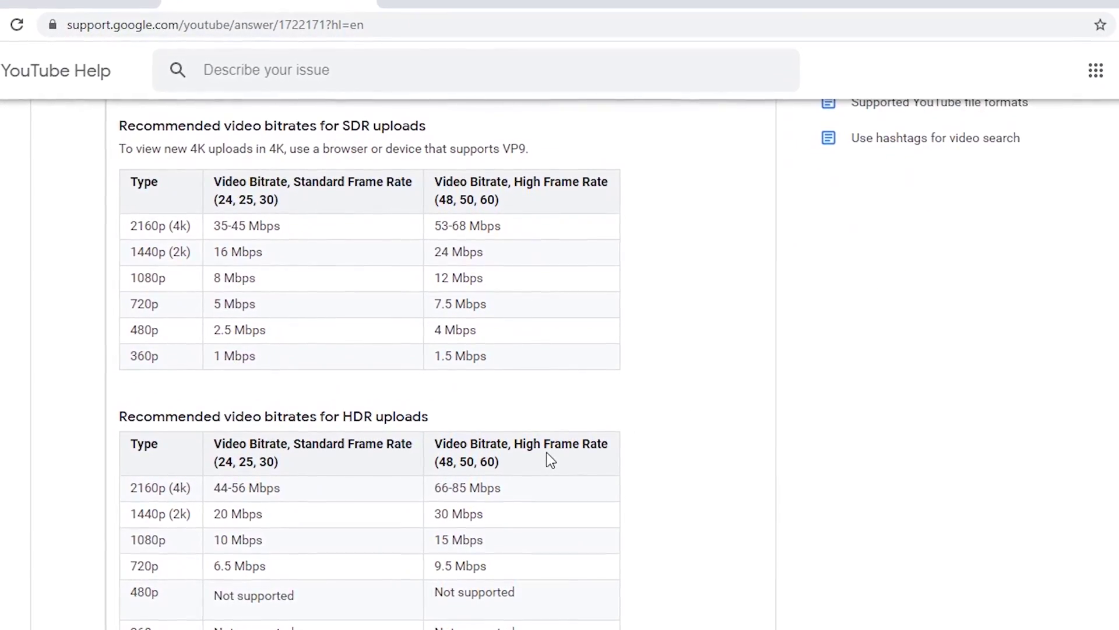
{"action": "scroll", "coordinate": [548, 454], "scroll_direction": "up", "scroll_amount": 5}
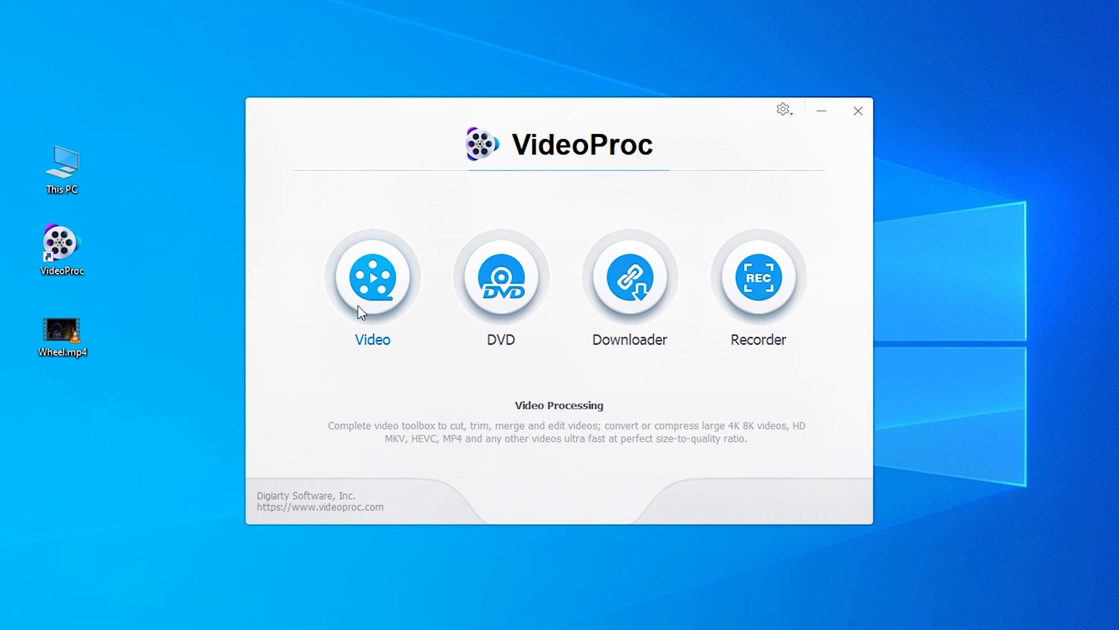
- Load Wheel.mp4 into the Video converter and set YouTube Video > MP4 as target format
{"action": "left_click", "coordinate": [383, 305]}
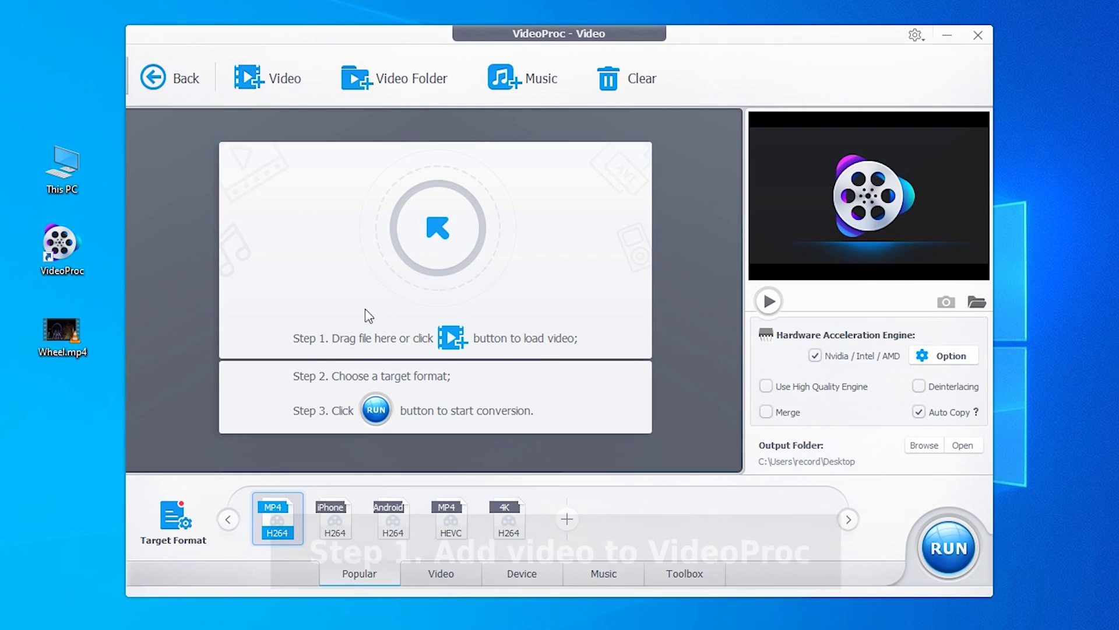
{"action": "left_click_drag", "start_coordinate": [75, 333], "coordinate": [356, 291]}
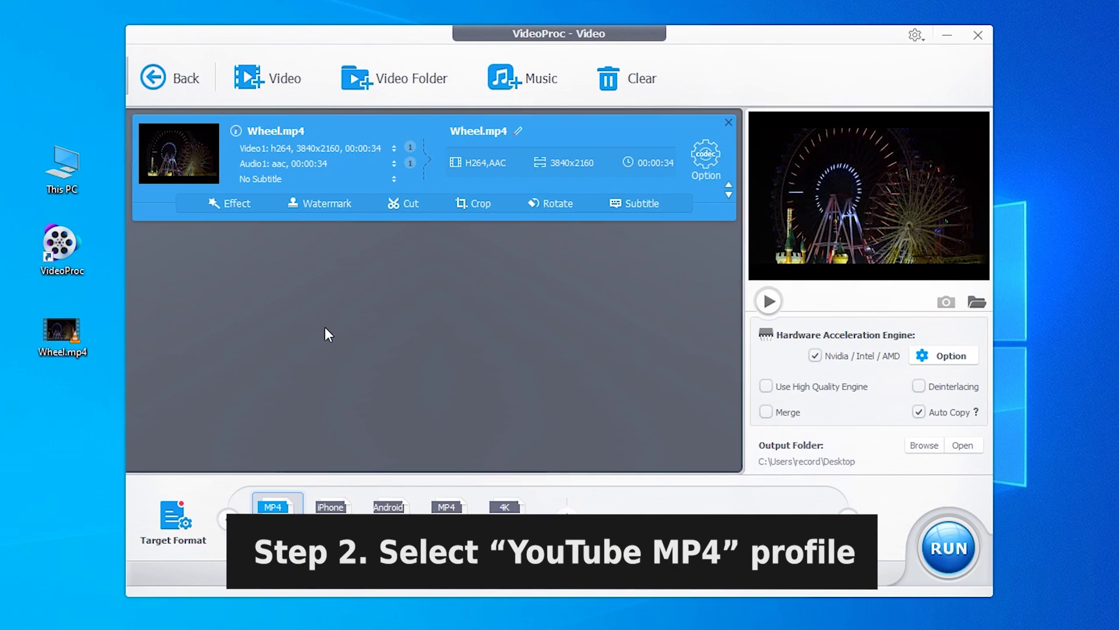
{"action": "left_click", "coordinate": [186, 528]}
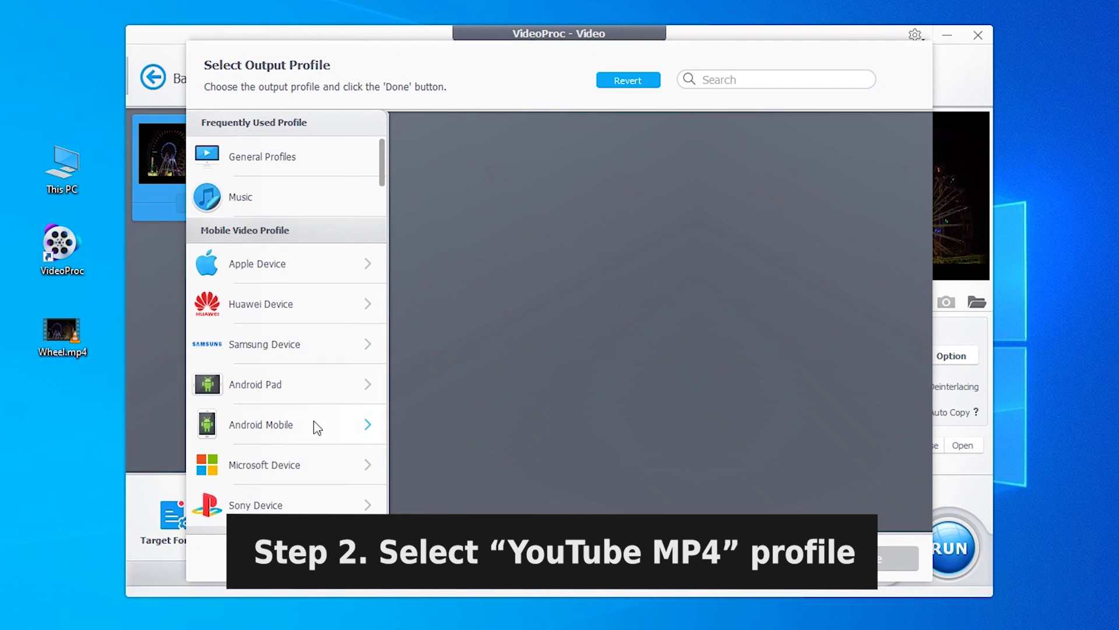
{"action": "left_click_drag", "start_coordinate": [381, 187], "coordinate": [380, 352]}
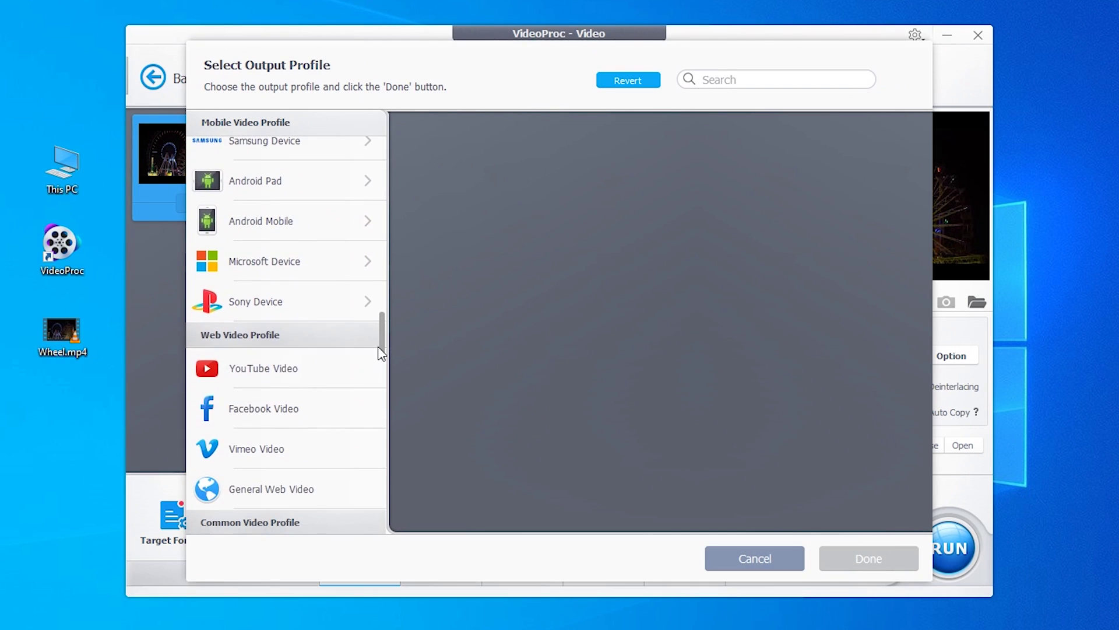
{"action": "left_click", "coordinate": [307, 369]}
{"action": "left_click", "coordinate": [601, 164]}
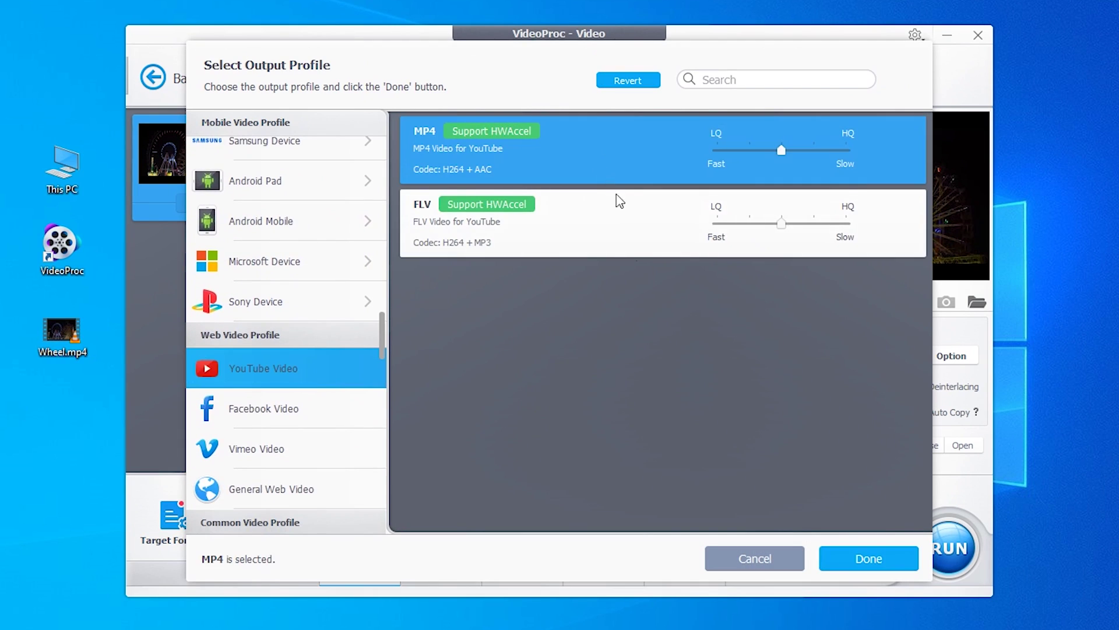
{"action": "left_click", "coordinate": [868, 558]}
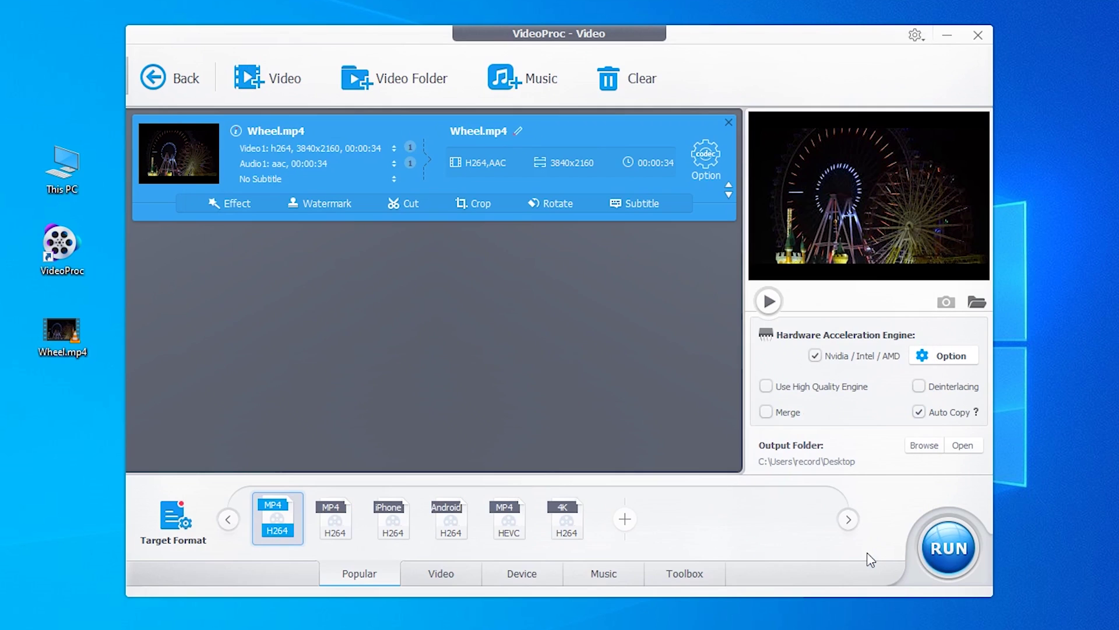
- Set the output Frame Rate(FPS) to 'keep original' instead of 23.976
{"action": "left_click", "coordinate": [709, 156]}
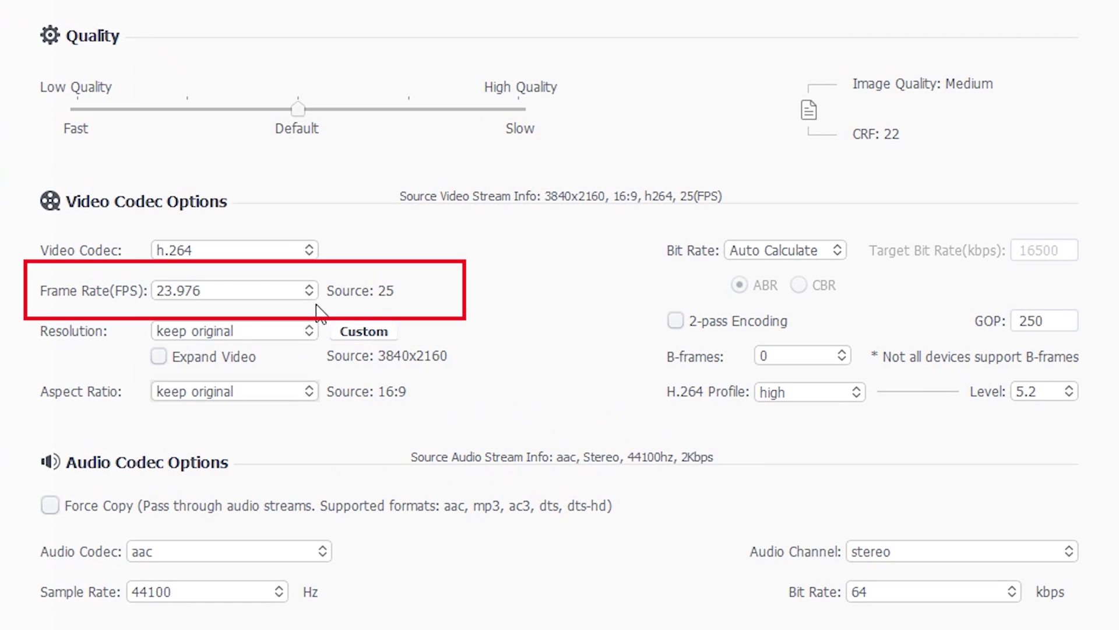
{"action": "left_click", "coordinate": [283, 293]}
{"action": "left_click", "coordinate": [276, 311]}
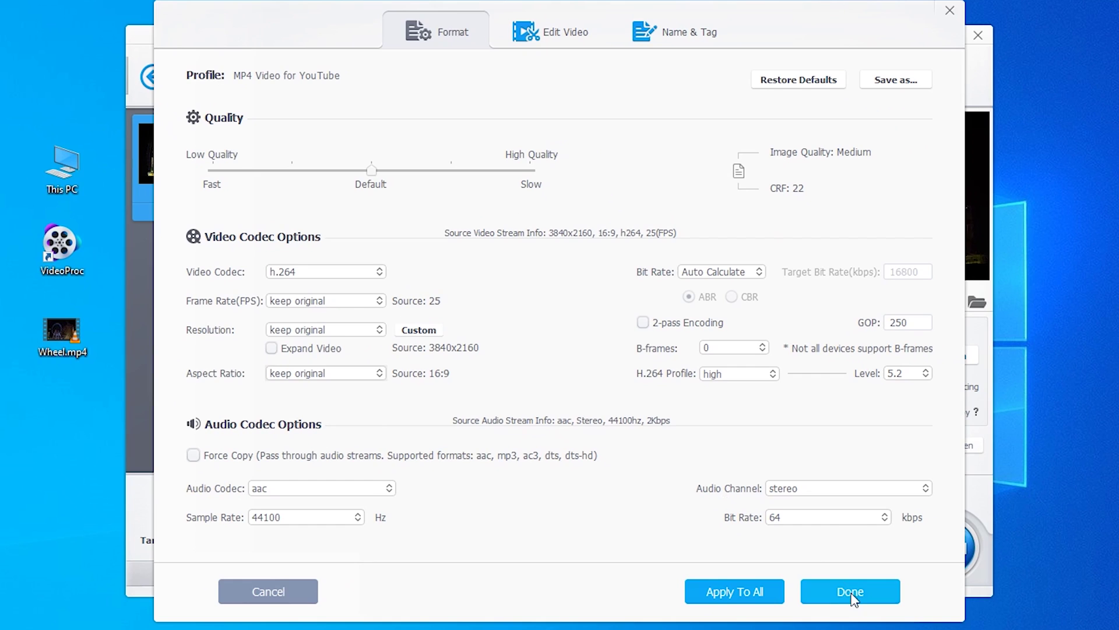
{"action": "left_click", "coordinate": [850, 591]}
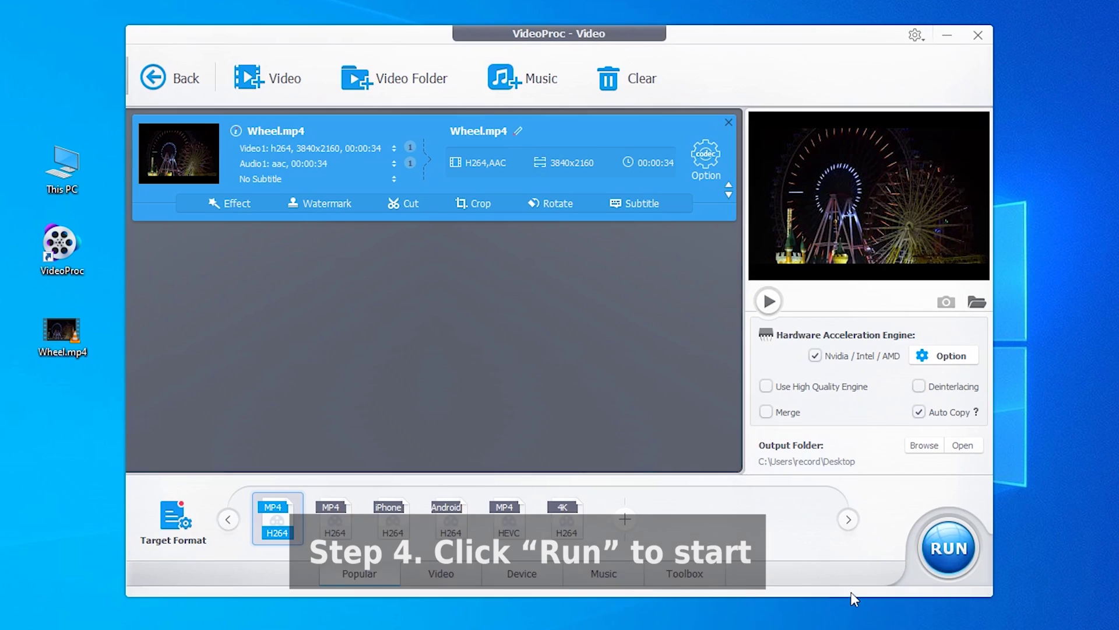
- Convert Wheel.mp4 to Wheel_2.mp4 and select it in the Desktop output folder
{"action": "left_click", "coordinate": [949, 561]}
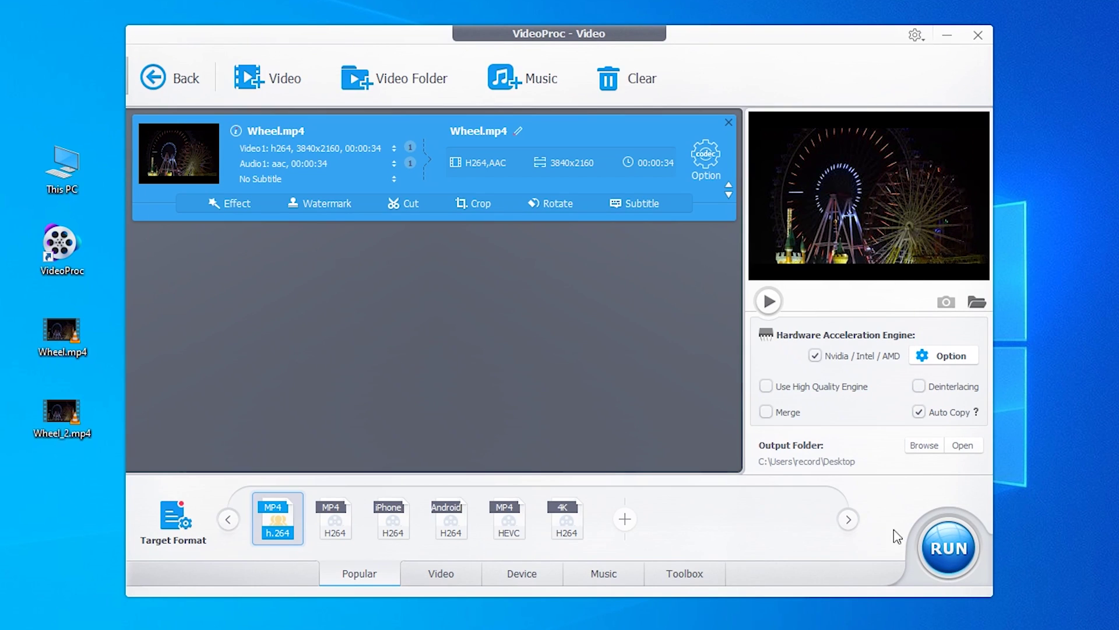
{"action": "left_click", "coordinate": [952, 446]}
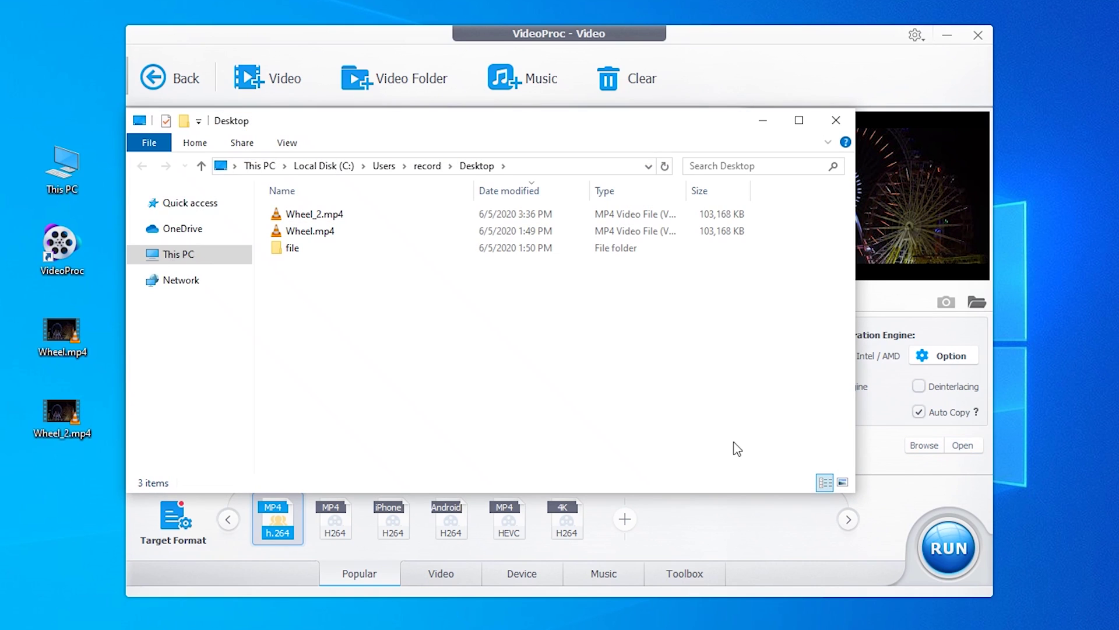
{"action": "left_click", "coordinate": [309, 215]}
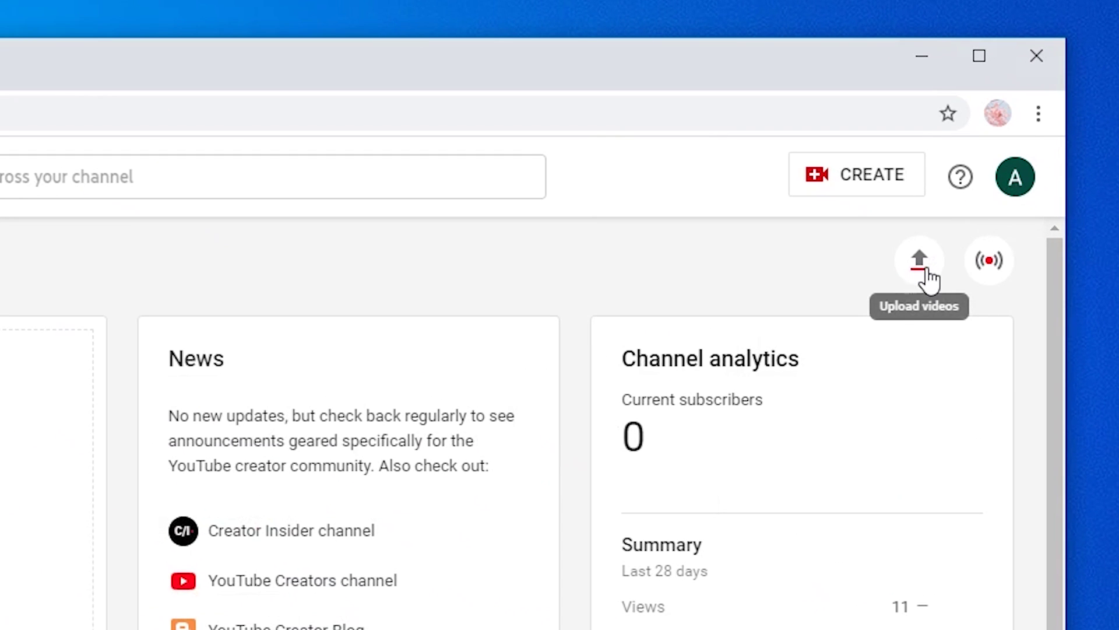
- Upload Wheel_2.mp4 from the desktop through CREATE > Upload videos
{"action": "left_click", "coordinate": [868, 185]}
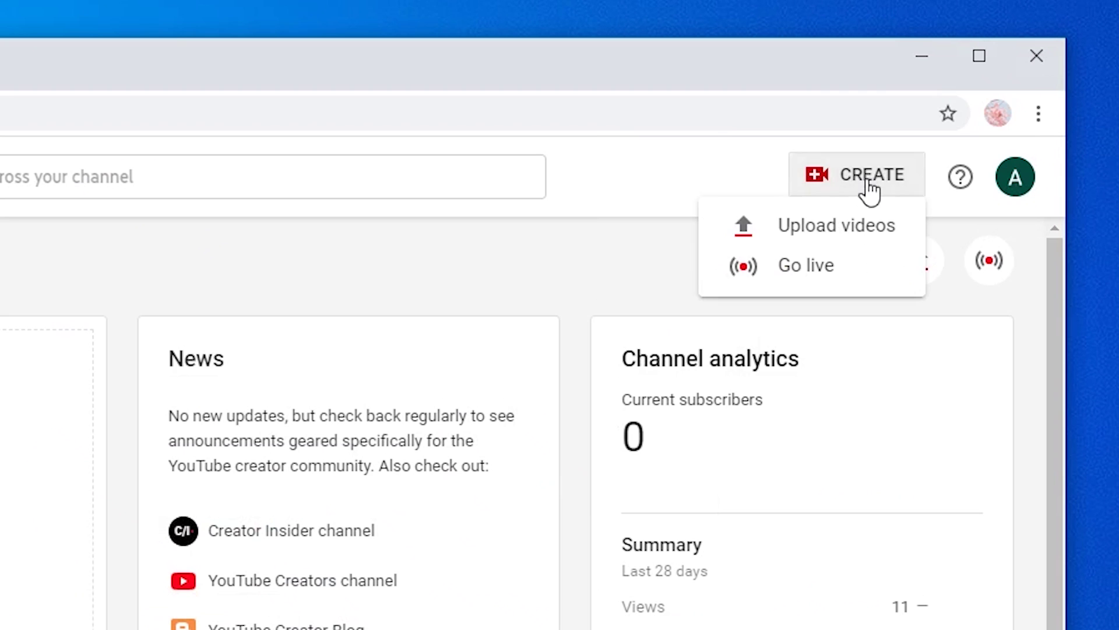
{"action": "left_click", "coordinate": [849, 232]}
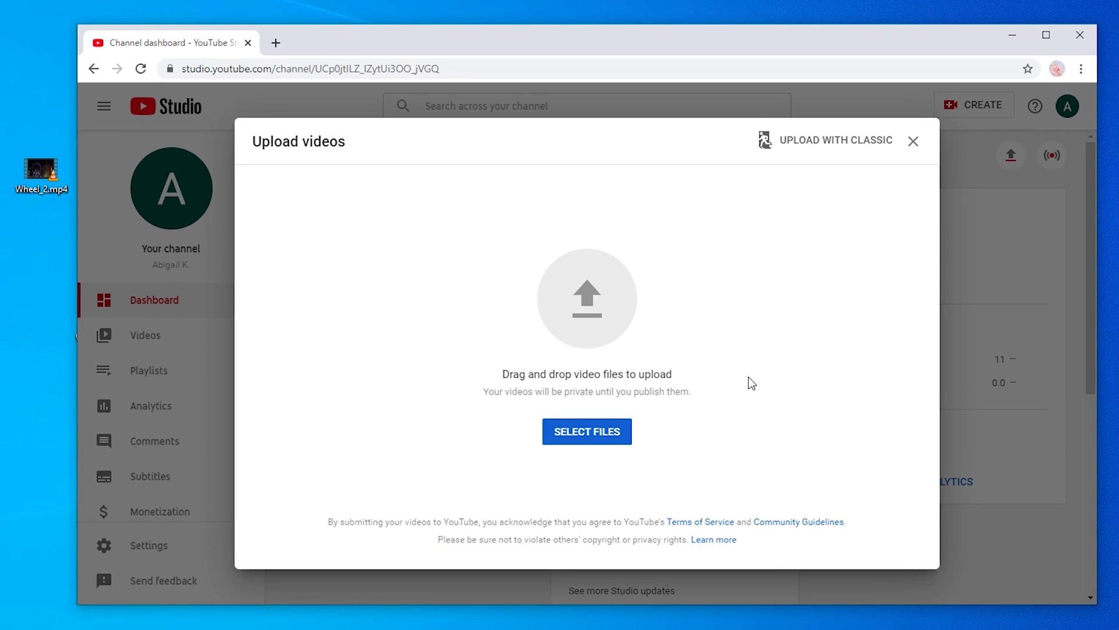
{"action": "left_click_drag", "start_coordinate": [66, 188], "coordinate": [624, 305]}
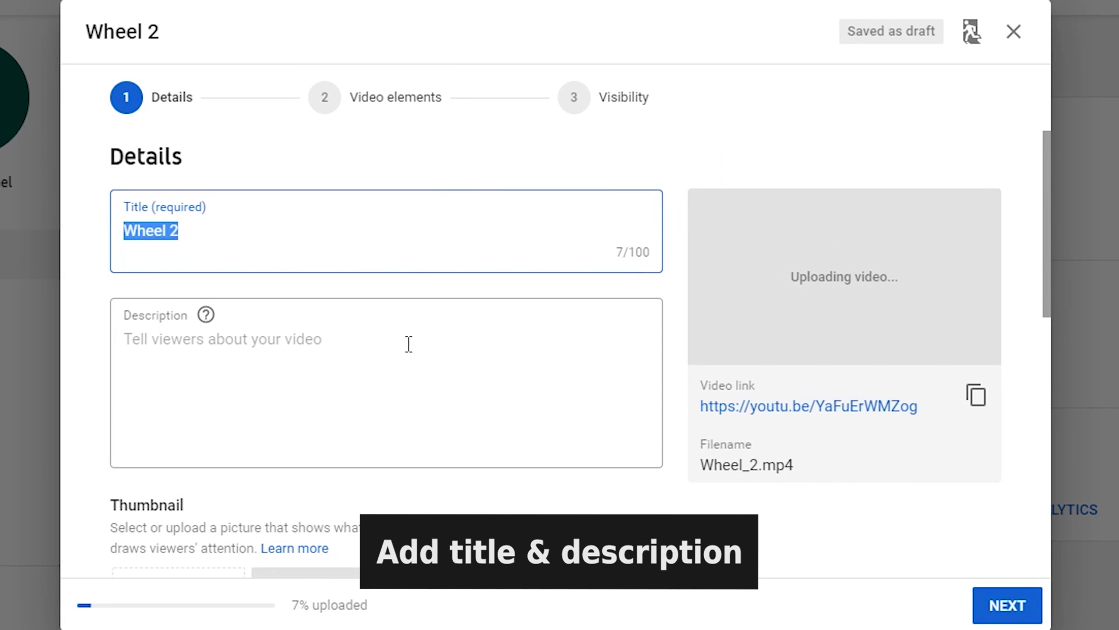
- Title the video '4K video test' and describe it as a 4k upload test with the VideoProc link
{"action": "type", "text": "4K video test"}
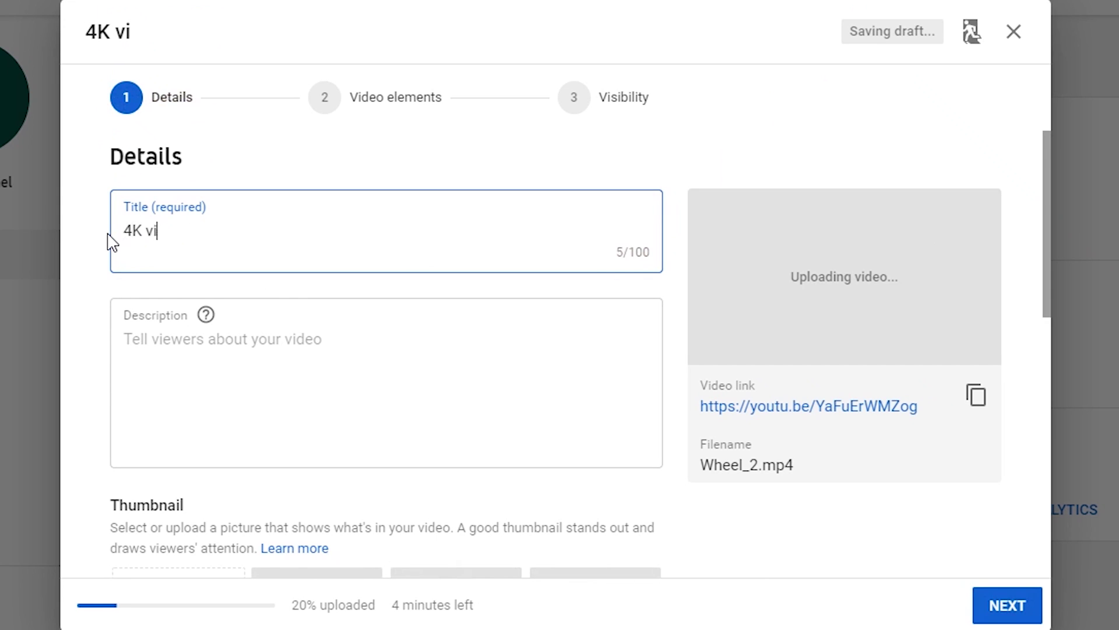
{"action": "left_click", "coordinate": [178, 353]}
{"action": "type", "text": "This is a test video for 4k uploading"}
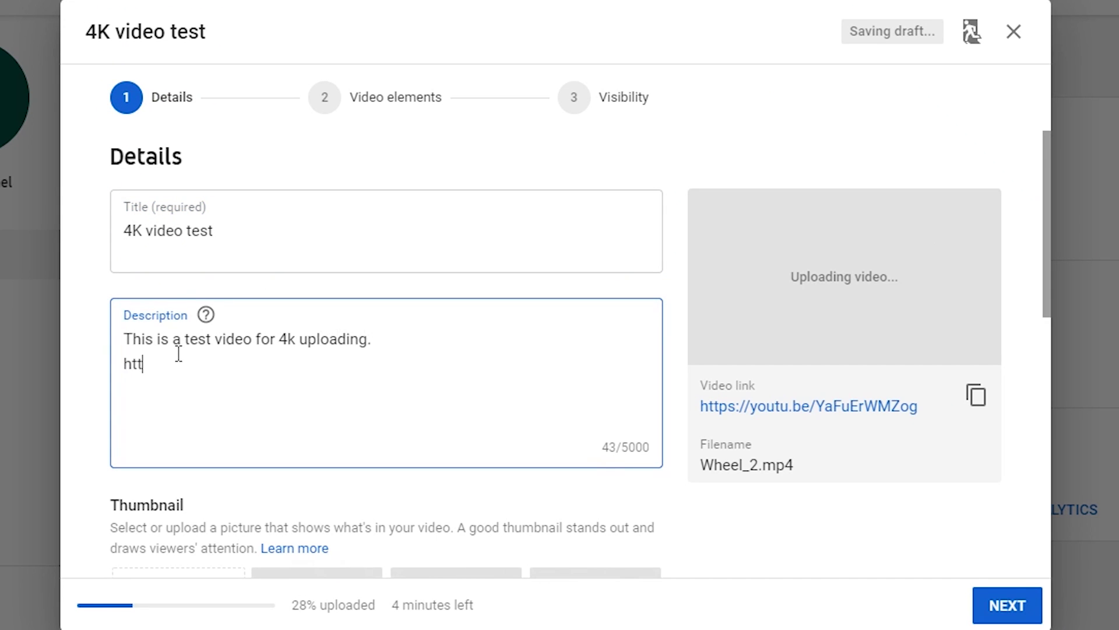
{"action": "type", "text": ". https://www.videoproc"}
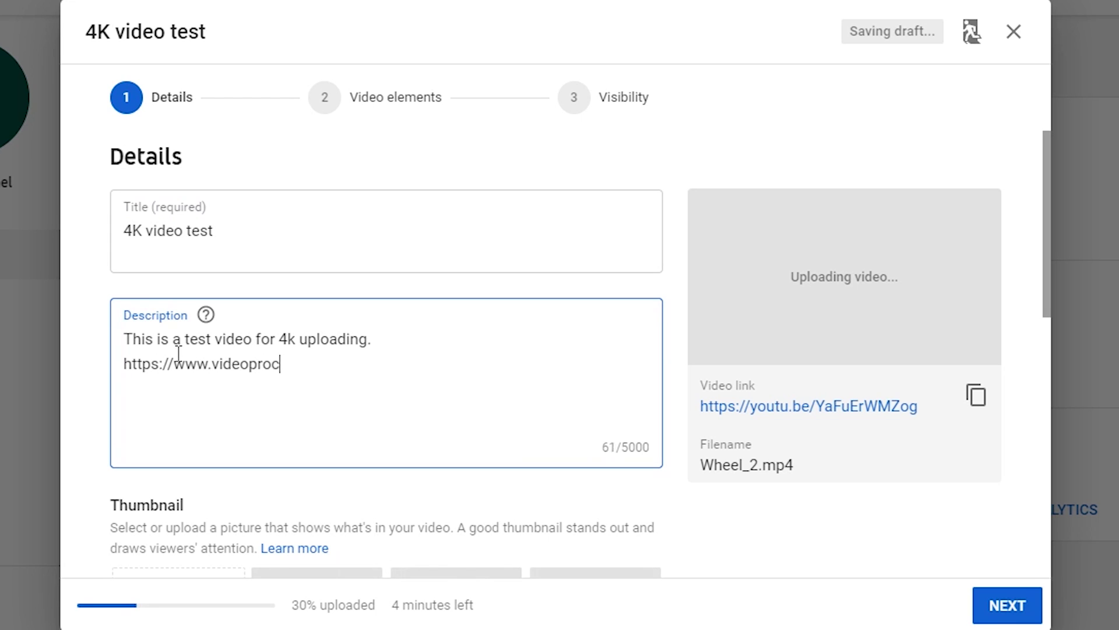
{"action": "scroll", "coordinate": [388, 384], "scroll_direction": "down", "scroll_amount": 5}
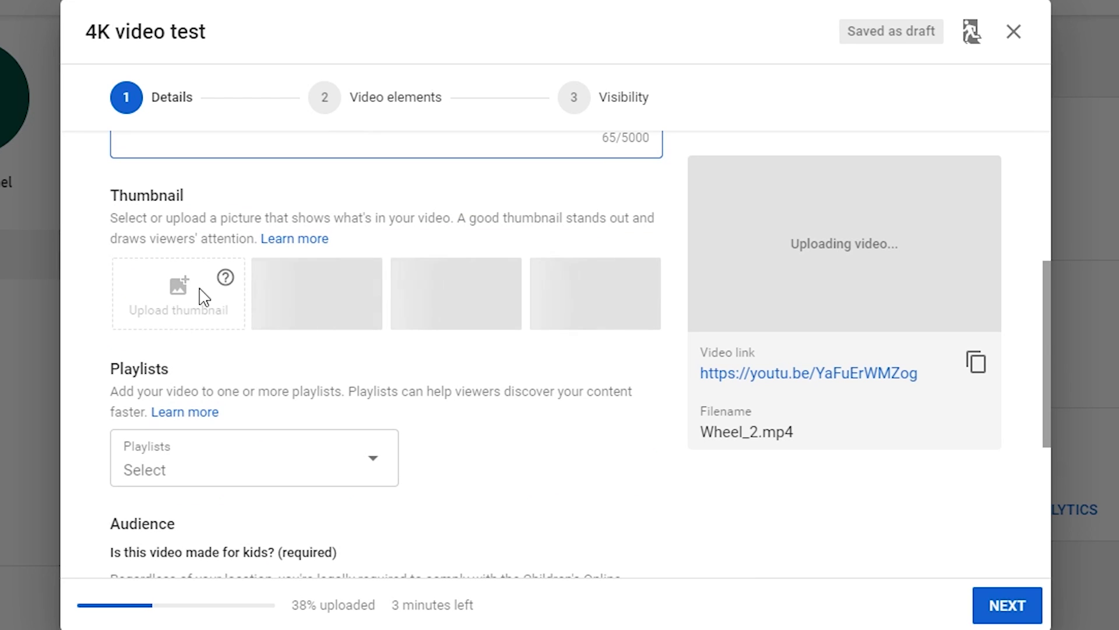
{"action": "mouse_move", "coordinate": [226, 283]}
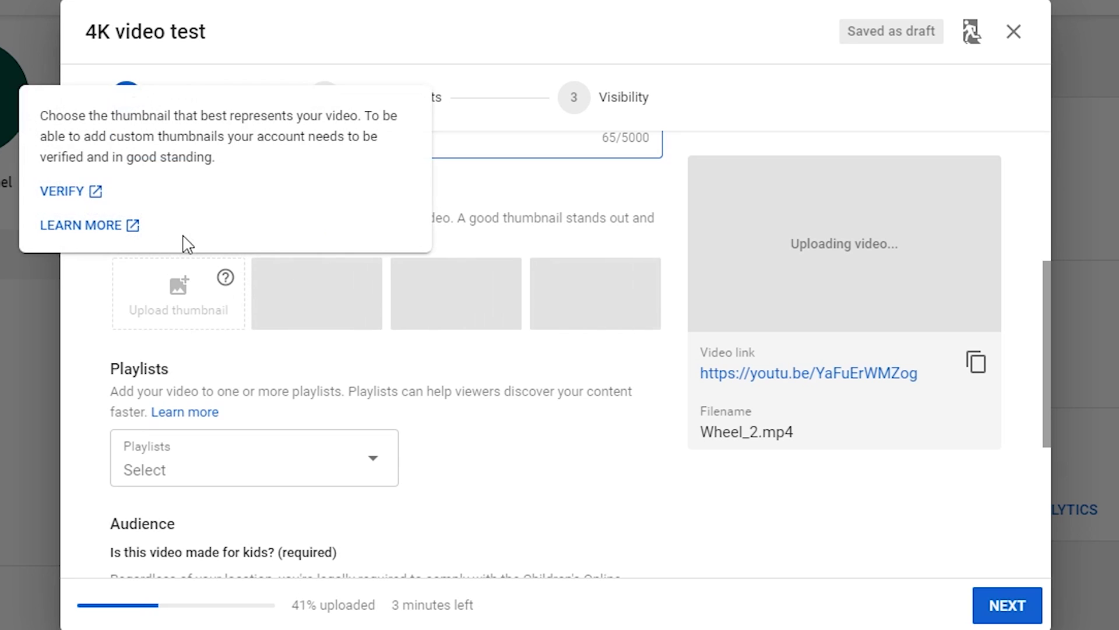
- Add the video to the '4k test' playlist and mark it 'No, it's not made for kids'
{"action": "left_click", "coordinate": [265, 463]}
{"action": "left_click", "coordinate": [162, 251]}
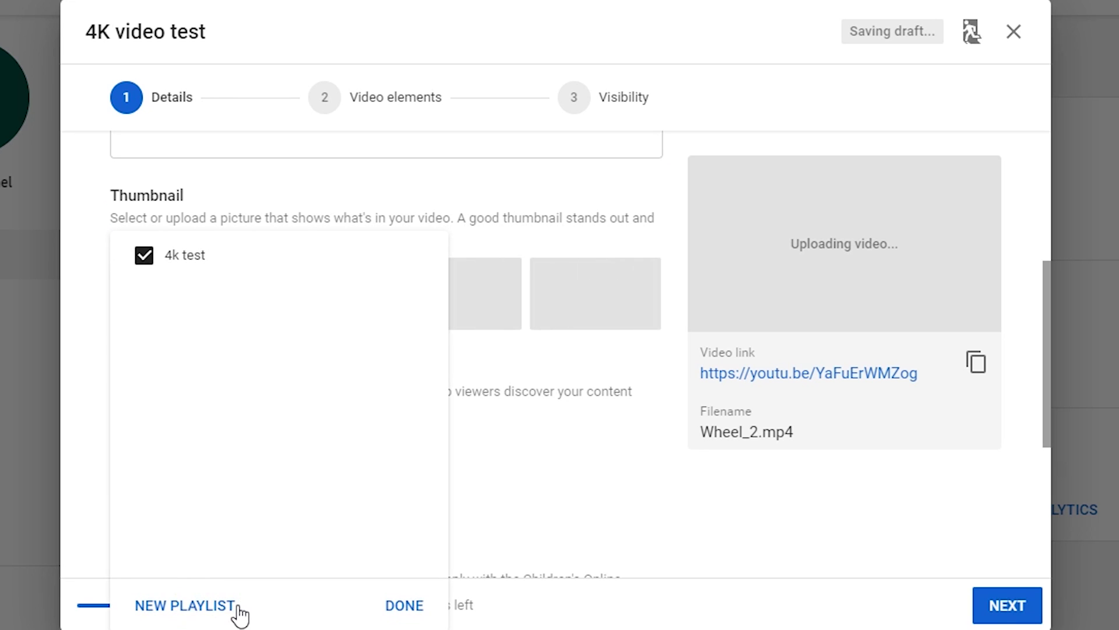
{"action": "left_click", "coordinate": [405, 607]}
{"action": "scroll", "coordinate": [389, 521], "scroll_direction": "down", "scroll_amount": 3}
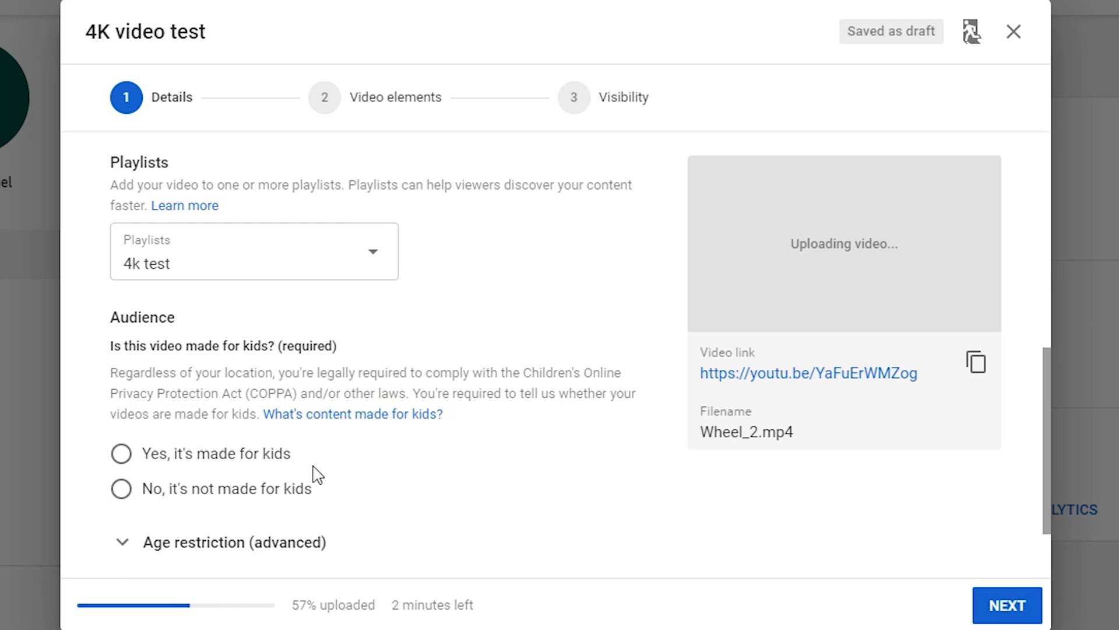
{"action": "left_click", "coordinate": [289, 491]}
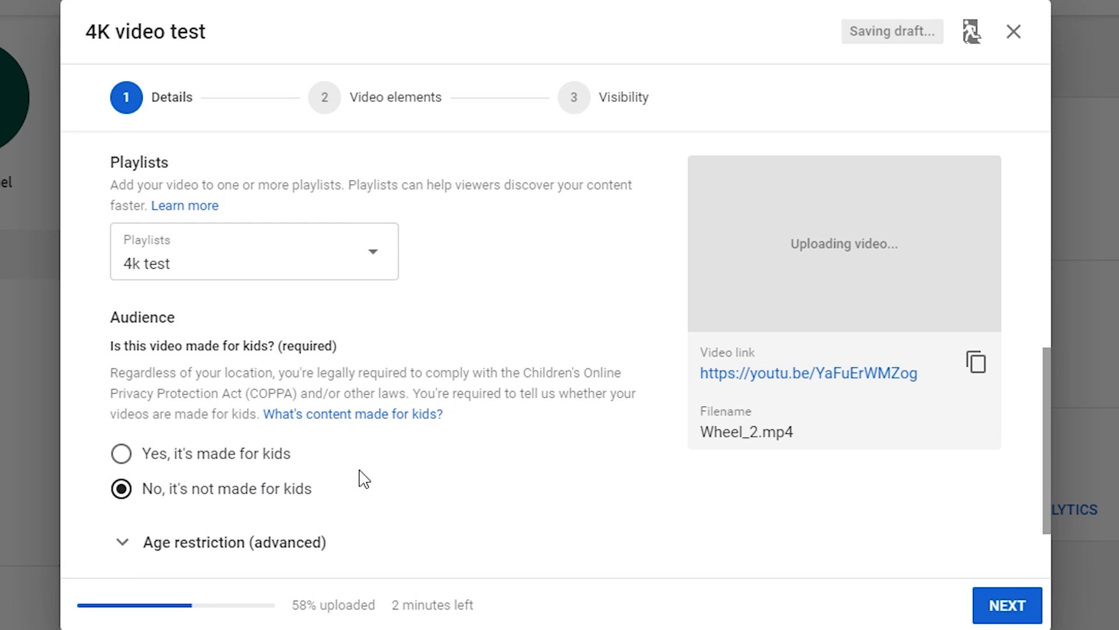
- Add the tags 4k, 4k video and 4k resolution under MORE OPTIONS
{"action": "scroll", "coordinate": [364, 479], "scroll_direction": "down", "scroll_amount": 2}
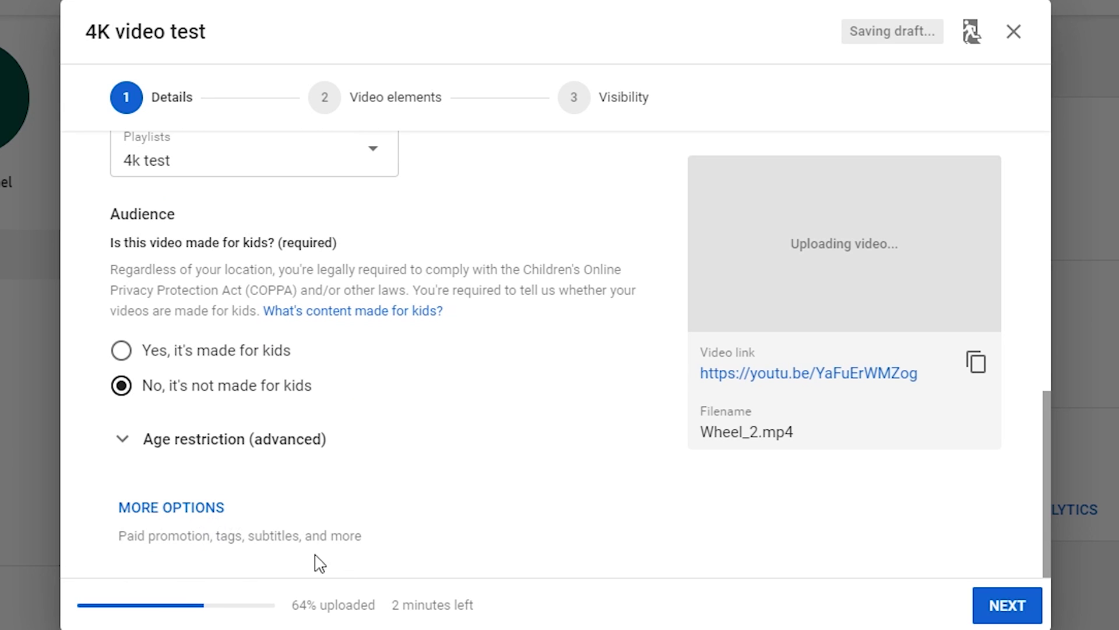
{"action": "left_click", "coordinate": [208, 513]}
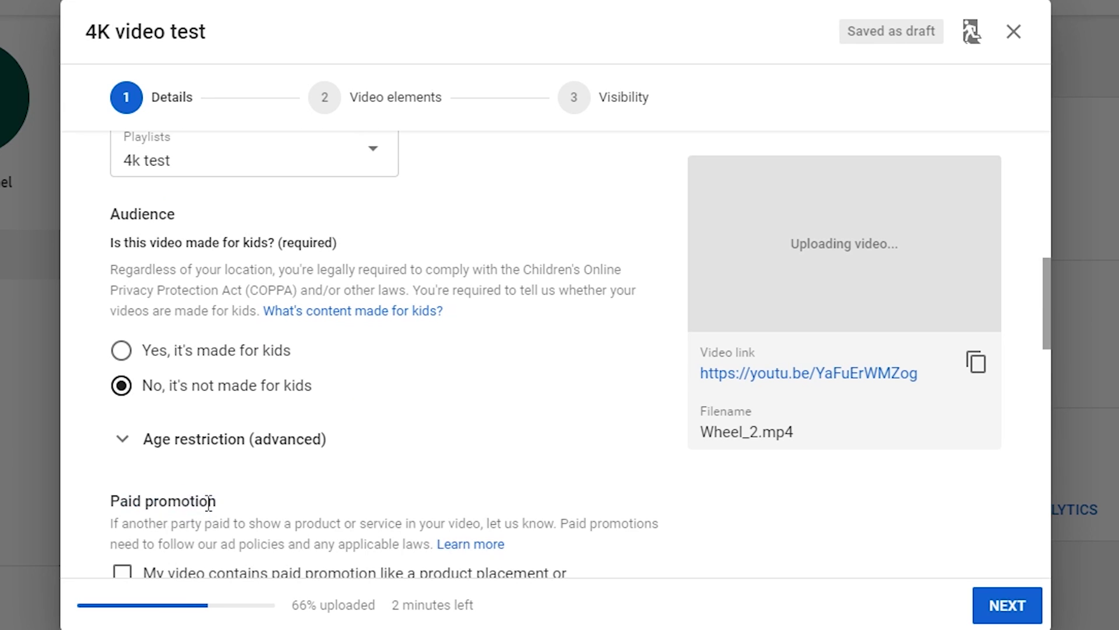
{"action": "scroll", "coordinate": [300, 509], "scroll_direction": "down", "scroll_amount": 4}
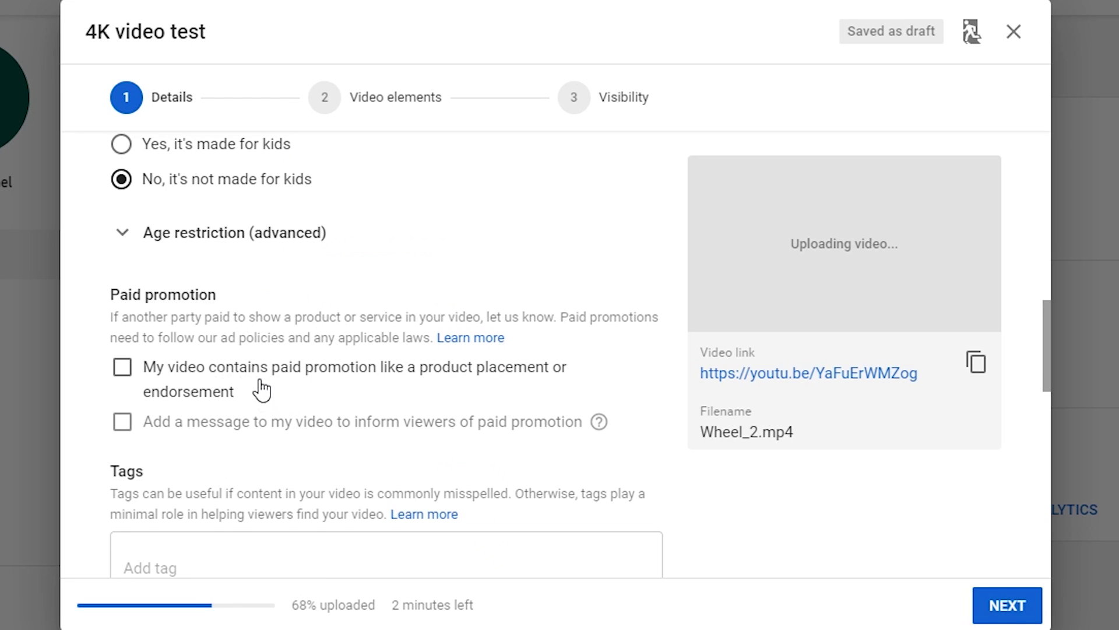
{"action": "scroll", "coordinate": [262, 389], "scroll_direction": "down", "scroll_amount": 4}
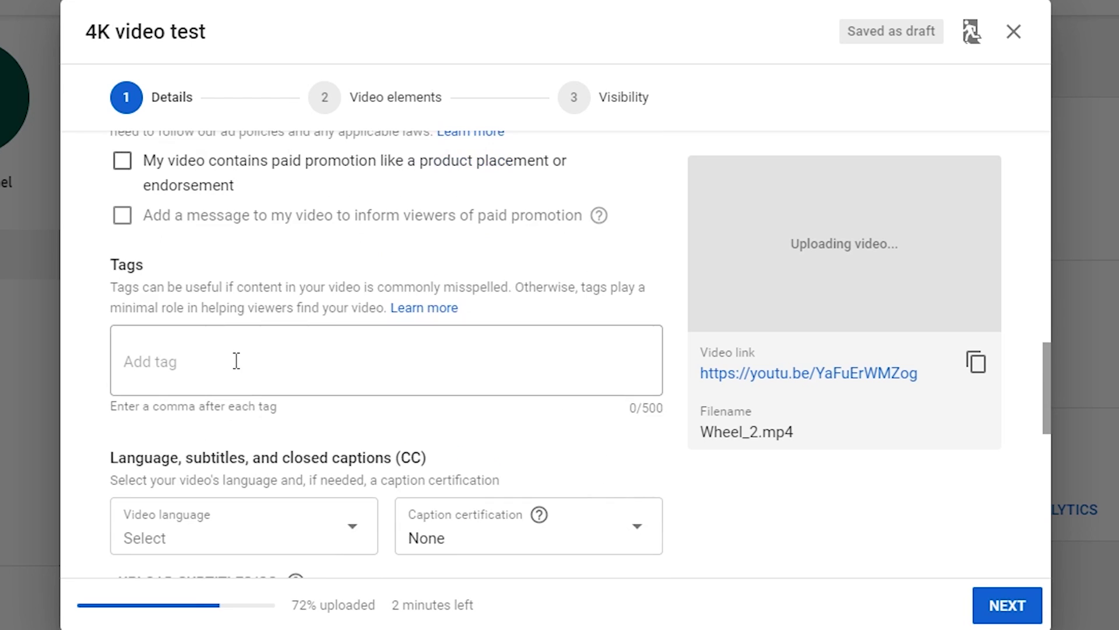
{"action": "left_click", "coordinate": [236, 360]}
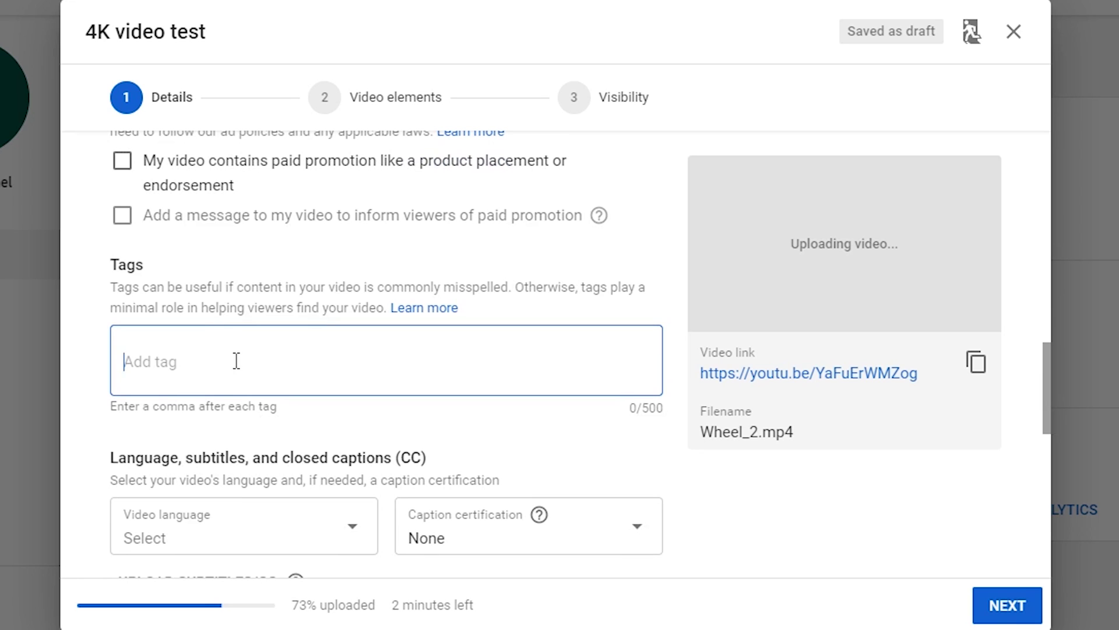
{"action": "type", "text": "4k"}
{"action": "type", "text": ","}
{"action": "type", "text": "4k vide"}
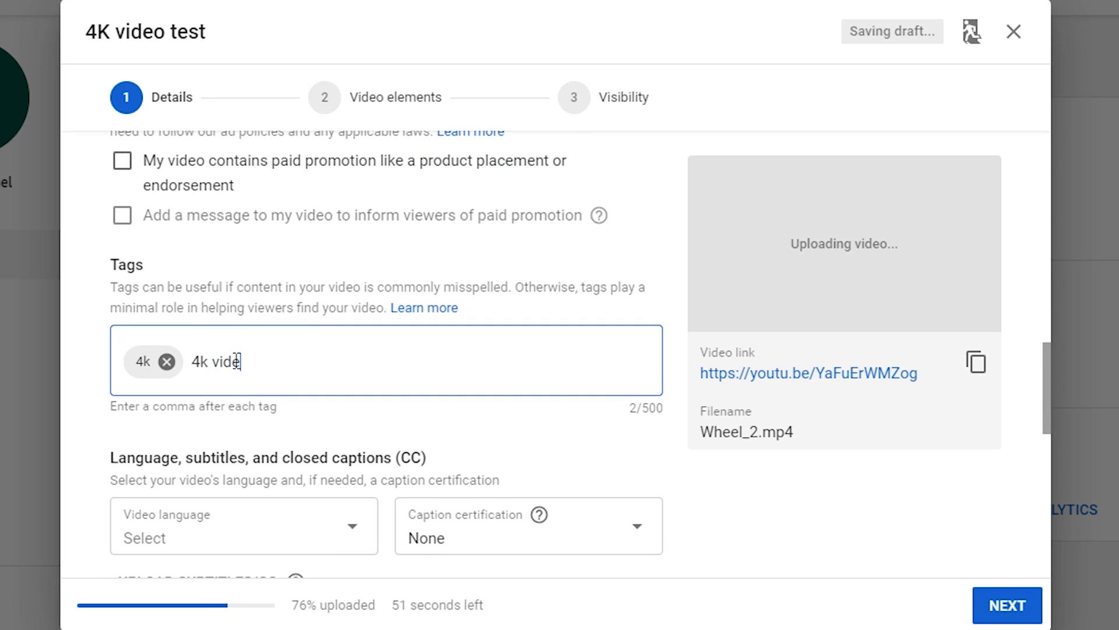
{"action": "type", "text": "o,"}
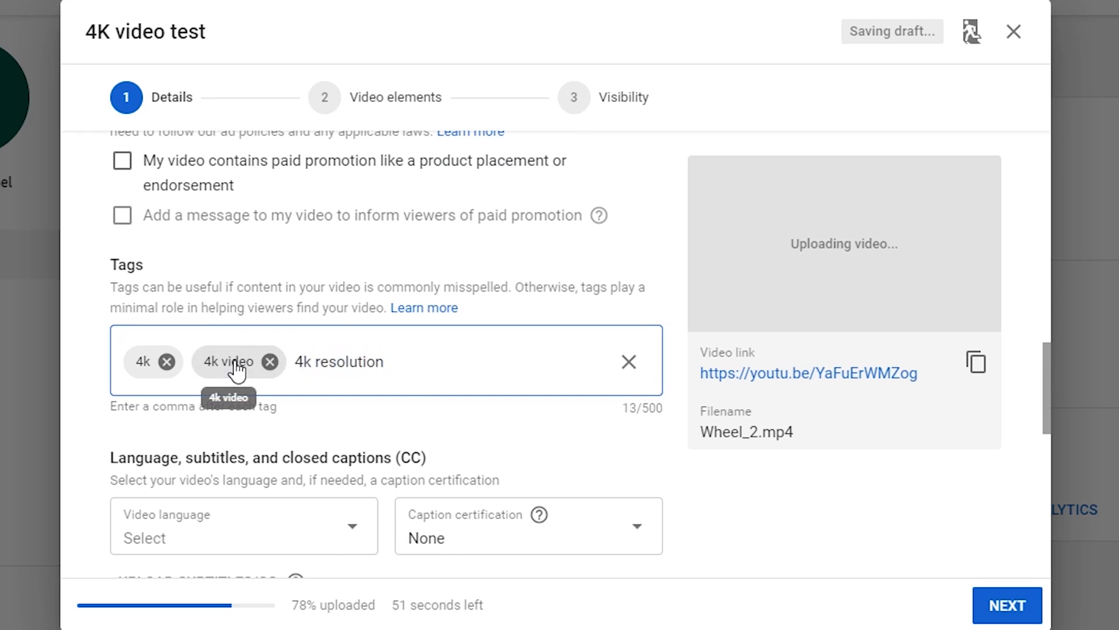
{"action": "key", "text": "comma"}
- Keep the People & Blogs category and continue to the Video elements step
{"action": "scroll", "coordinate": [411, 395], "scroll_direction": "down", "scroll_amount": 4}
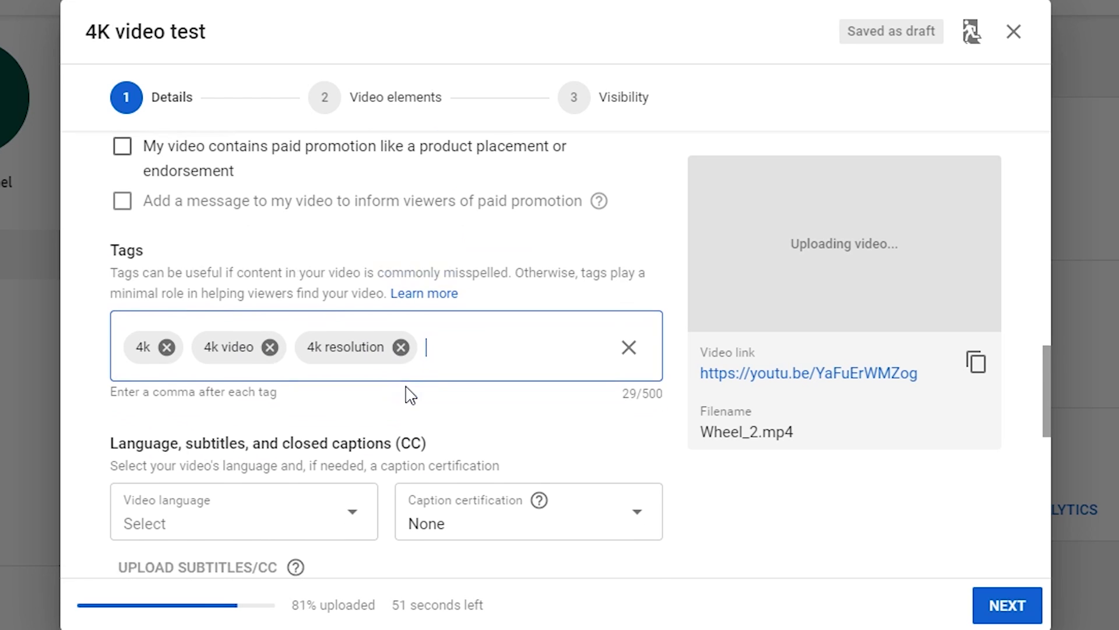
{"action": "scroll", "coordinate": [387, 373], "scroll_direction": "down", "scroll_amount": 6}
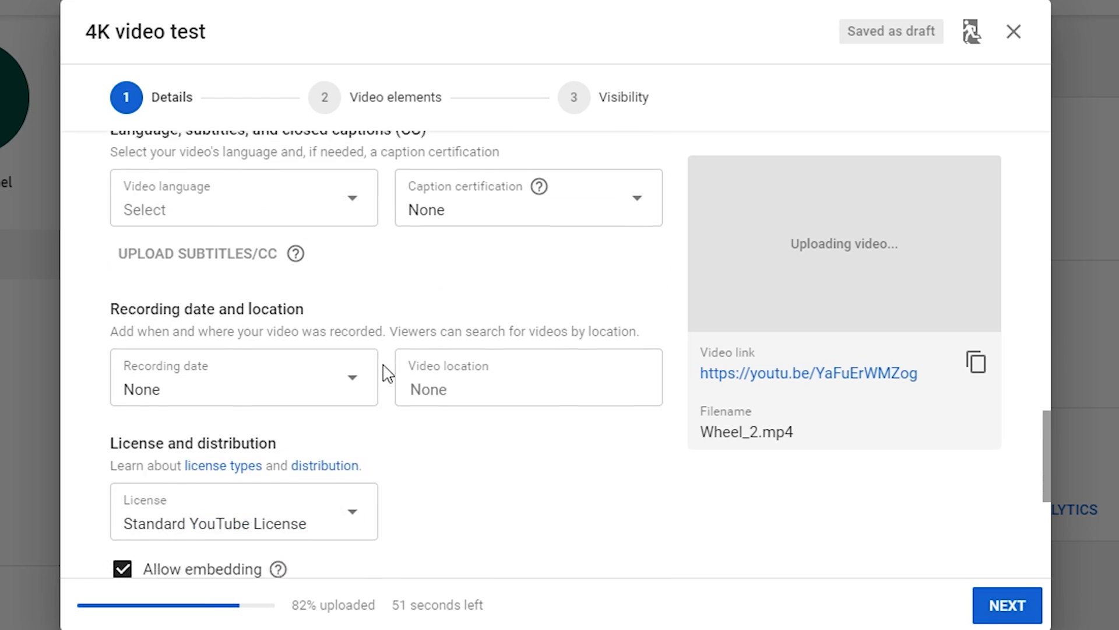
{"action": "scroll", "coordinate": [387, 373], "scroll_direction": "down", "scroll_amount": 1}
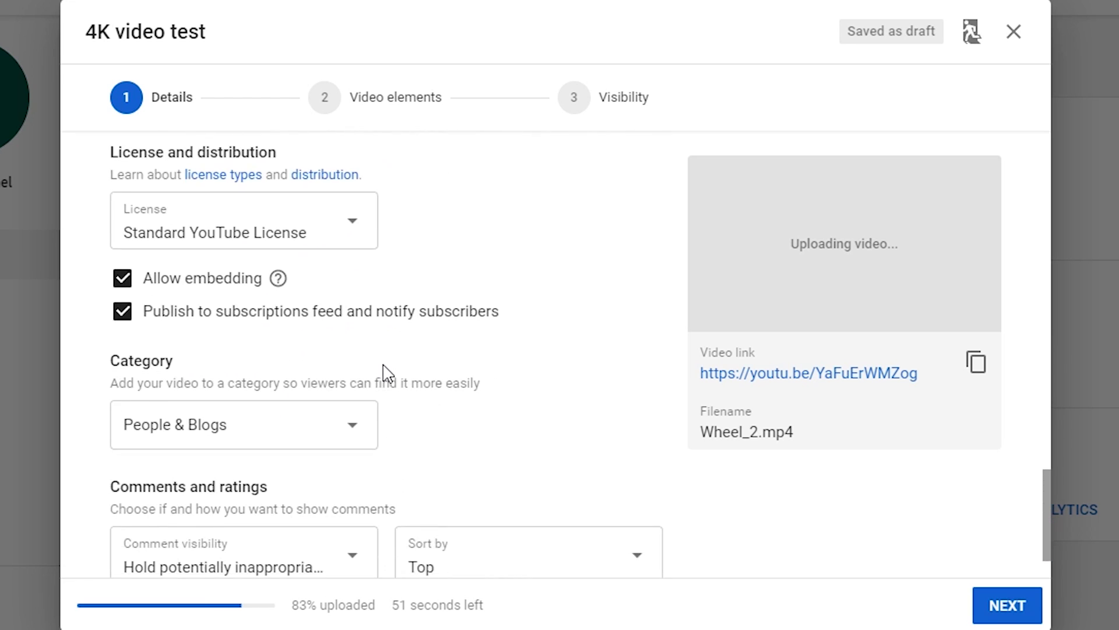
{"action": "scroll", "coordinate": [387, 373], "scroll_direction": "down", "scroll_amount": 2}
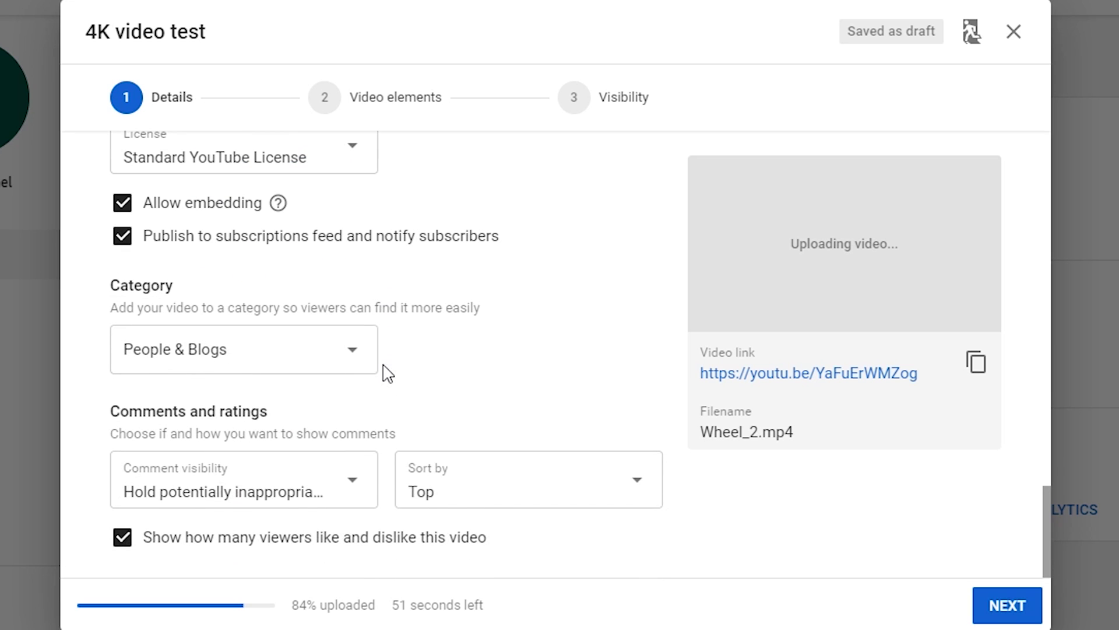
{"action": "left_click", "coordinate": [332, 350]}
{"action": "left_click_drag", "start_coordinate": [369, 176], "coordinate": [363, 150]}
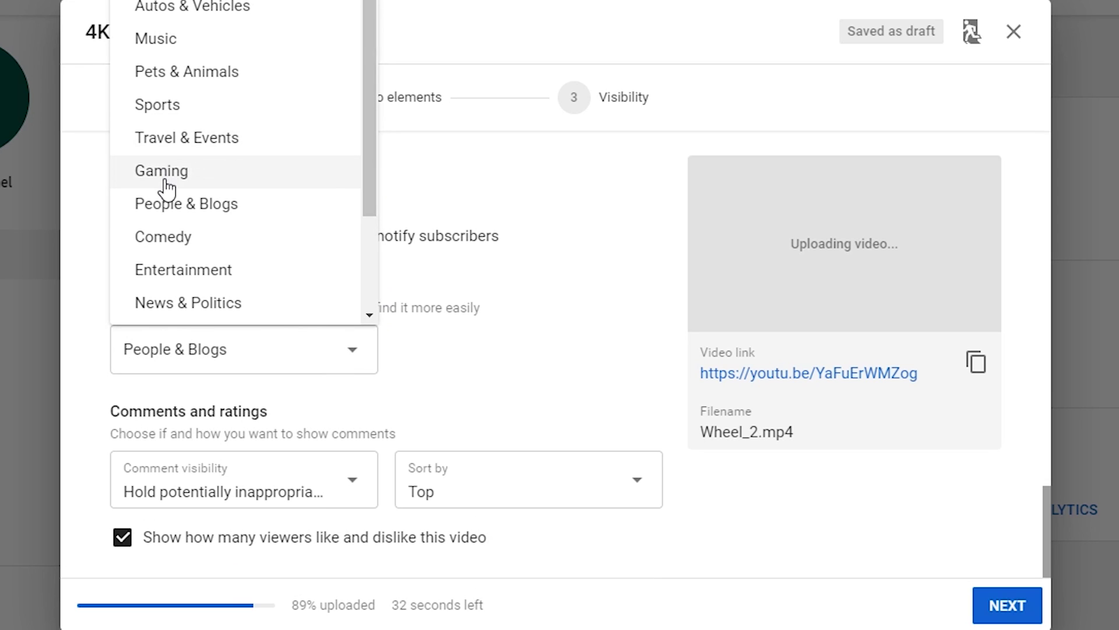
{"action": "left_click", "coordinate": [218, 209]}
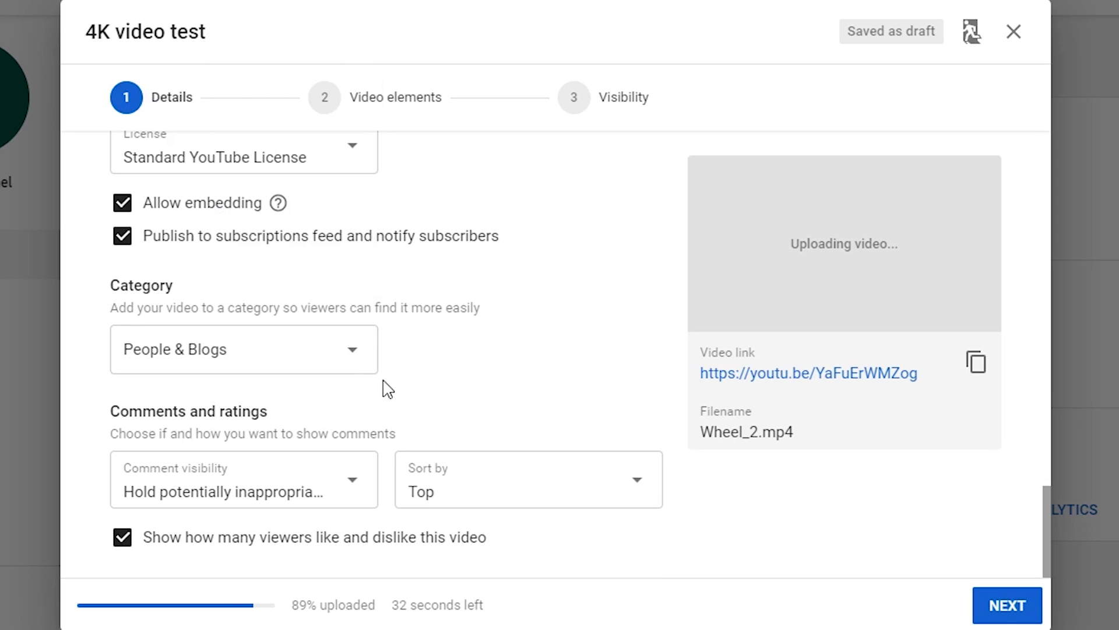
{"action": "left_click", "coordinate": [1007, 606]}
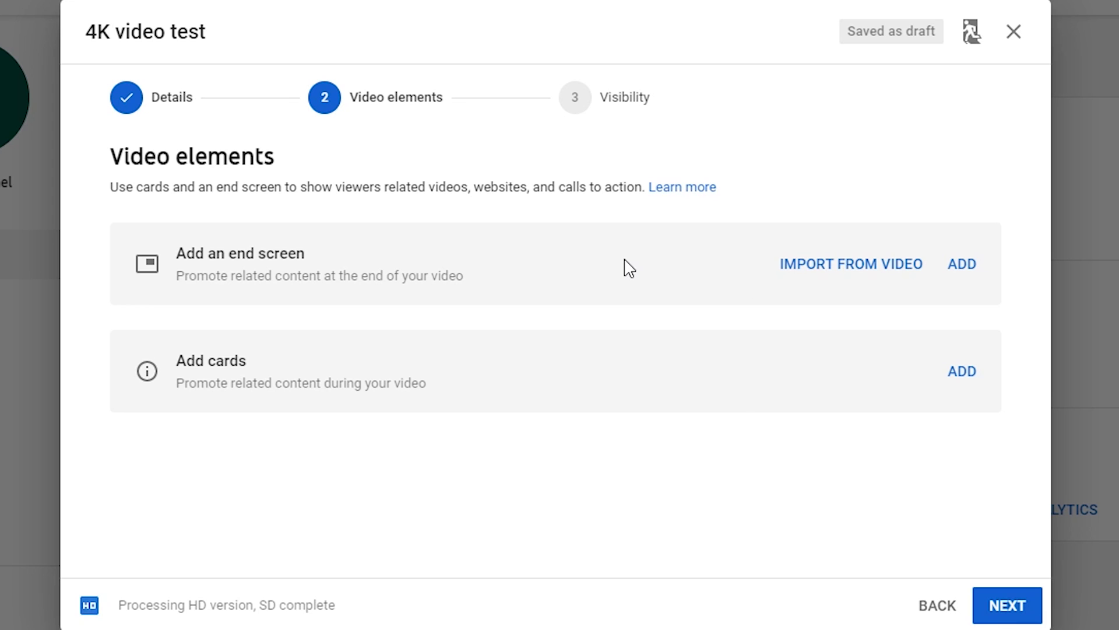
- Open the End screen editor once SD processing finishes
{"action": "left_click", "coordinate": [962, 273]}
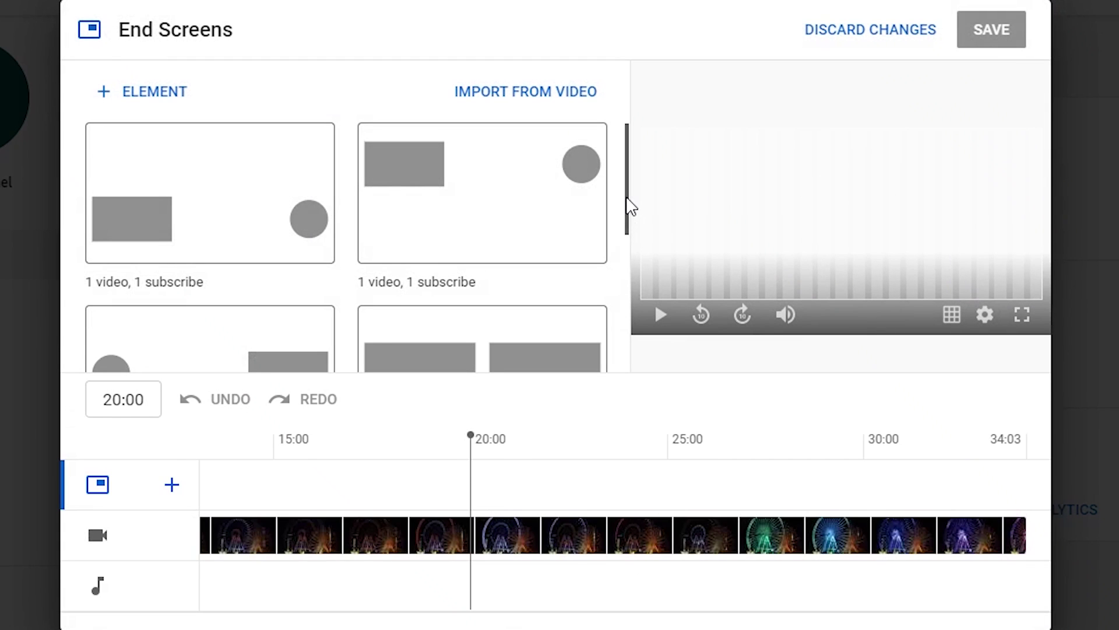
- Apply the 1 video, 1 subscribe layout, start both elements later, and save the end screen
{"action": "mouse_move", "coordinate": [630, 204]}
{"action": "left_mouse_down"}
{"action": "mouse_move", "coordinate": [622, 332]}
{"action": "mouse_move", "coordinate": [631, 208]}
{"action": "mouse_move", "coordinate": [622, 202]}
{"action": "left_mouse_up"}
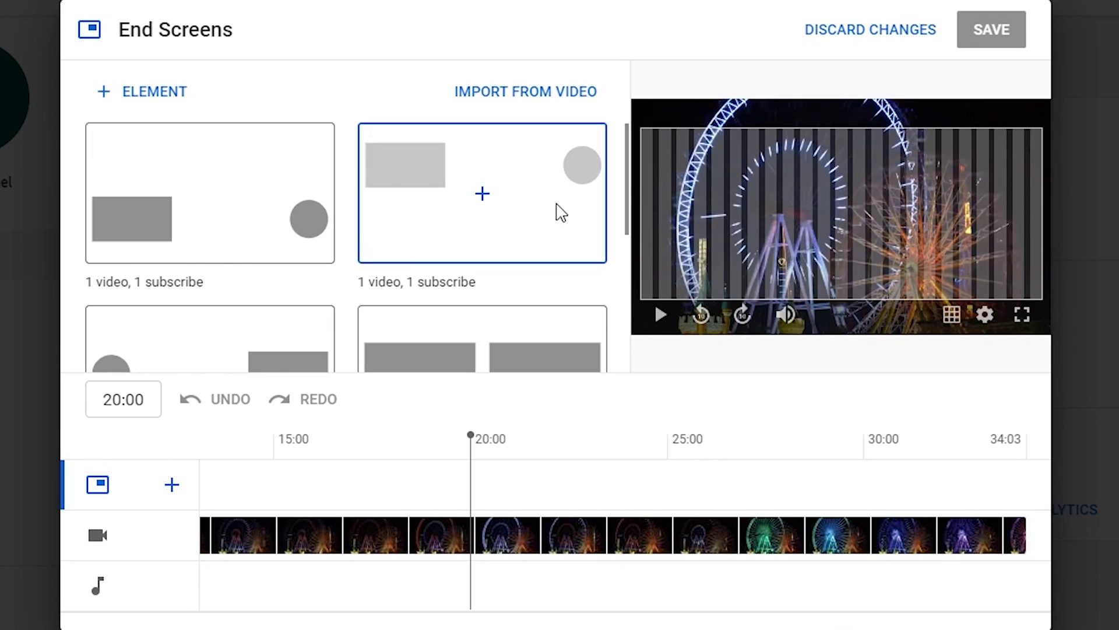
{"action": "left_click", "coordinate": [559, 211]}
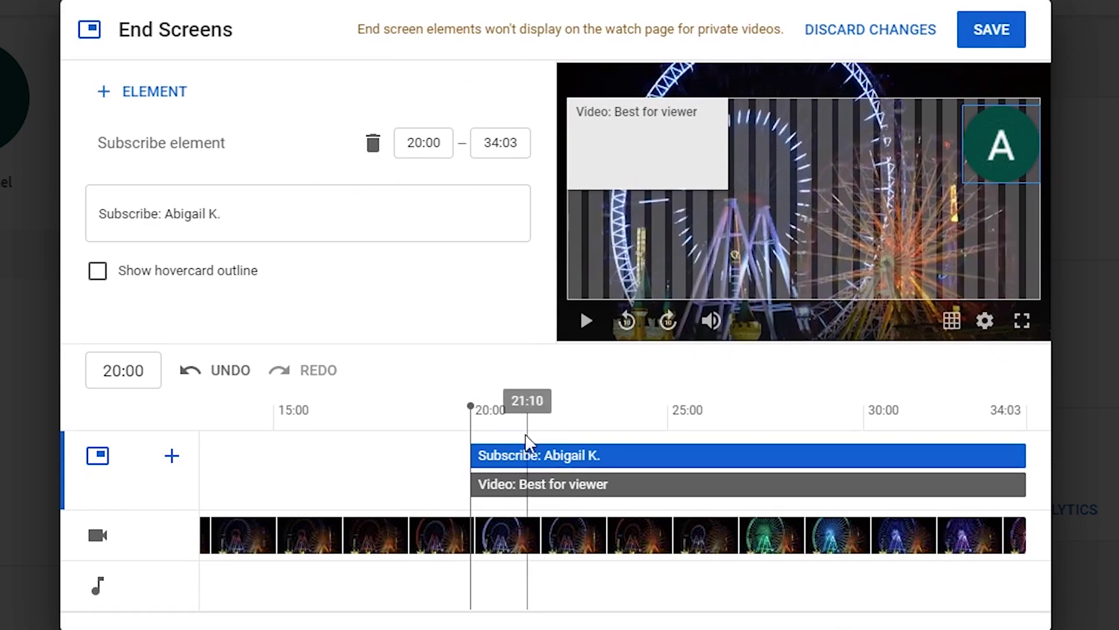
{"action": "left_click_drag", "start_coordinate": [471, 455], "coordinate": [723, 462]}
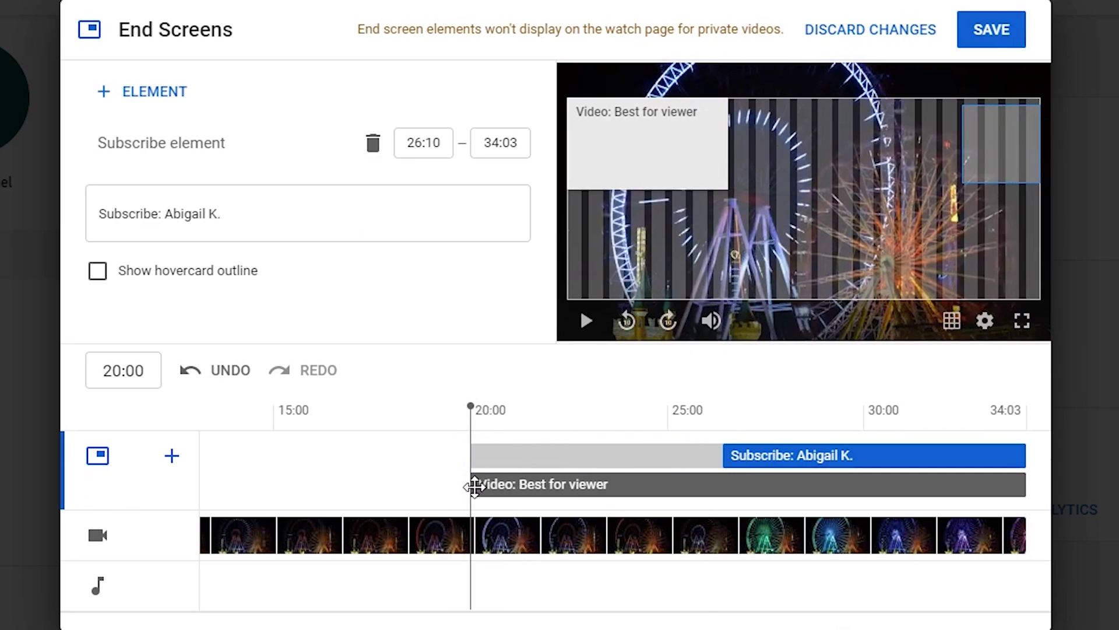
{"action": "left_click_drag", "start_coordinate": [471, 484], "coordinate": [724, 485]}
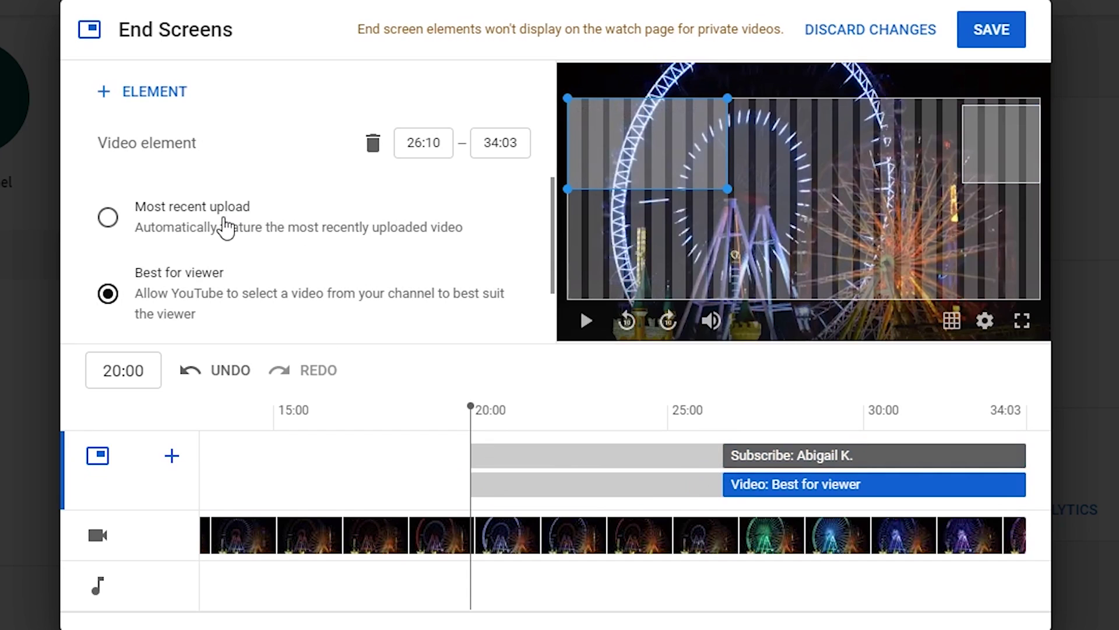
{"action": "scroll", "coordinate": [220, 225], "scroll_direction": "down", "scroll_amount": 2}
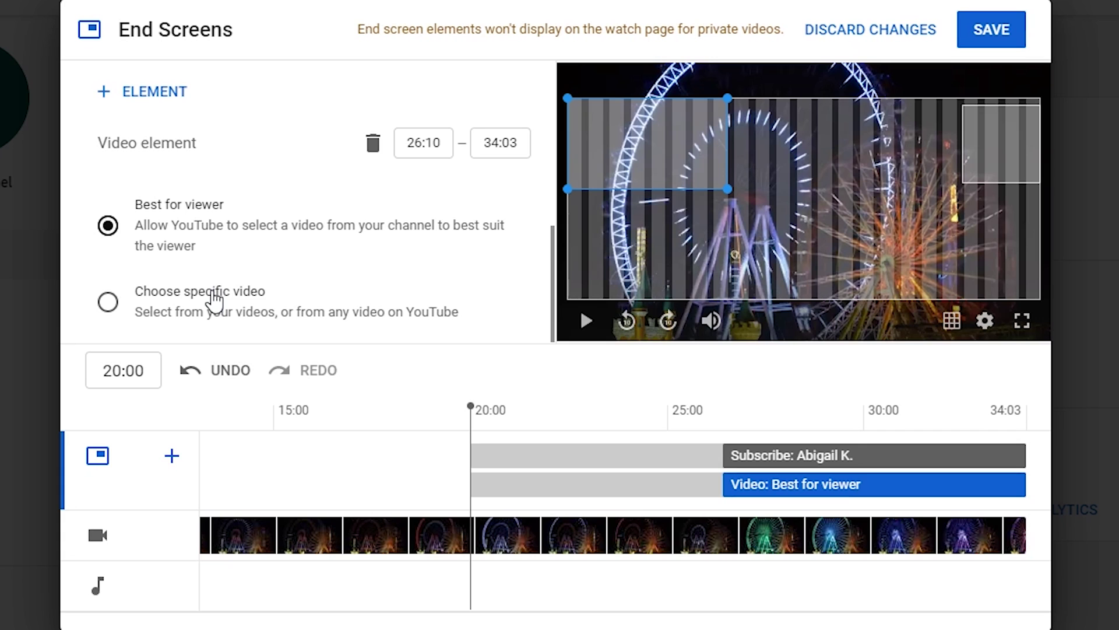
{"action": "left_click", "coordinate": [1009, 30]}
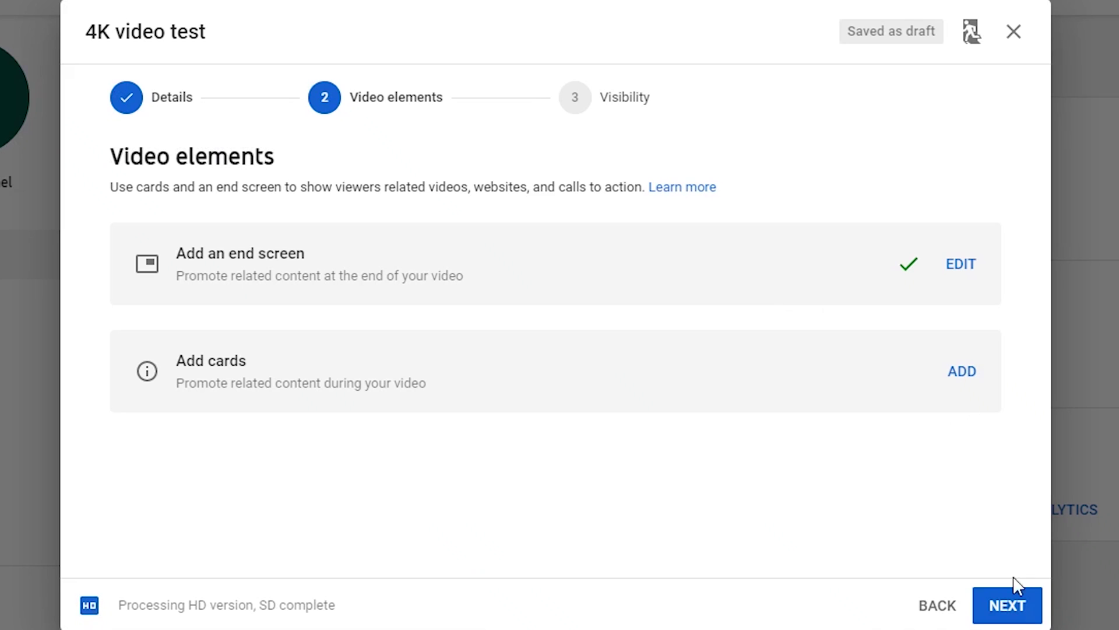
- Set the 4K video test upload's visibility to Unlisted and save it
{"action": "left_click", "coordinate": [1014, 606]}
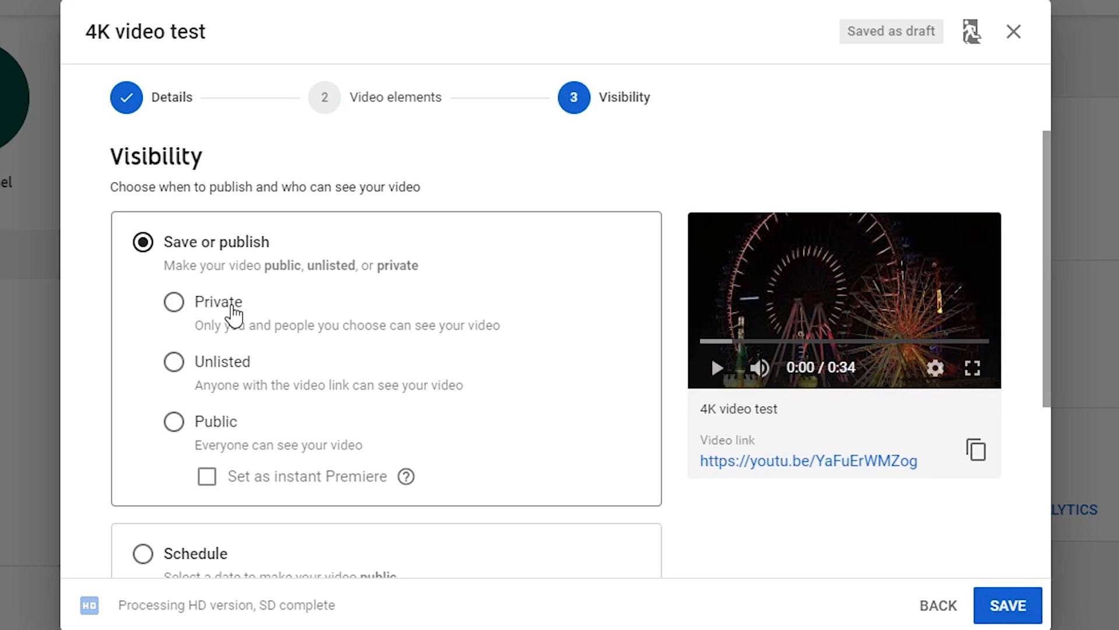
{"action": "left_click", "coordinate": [231, 369]}
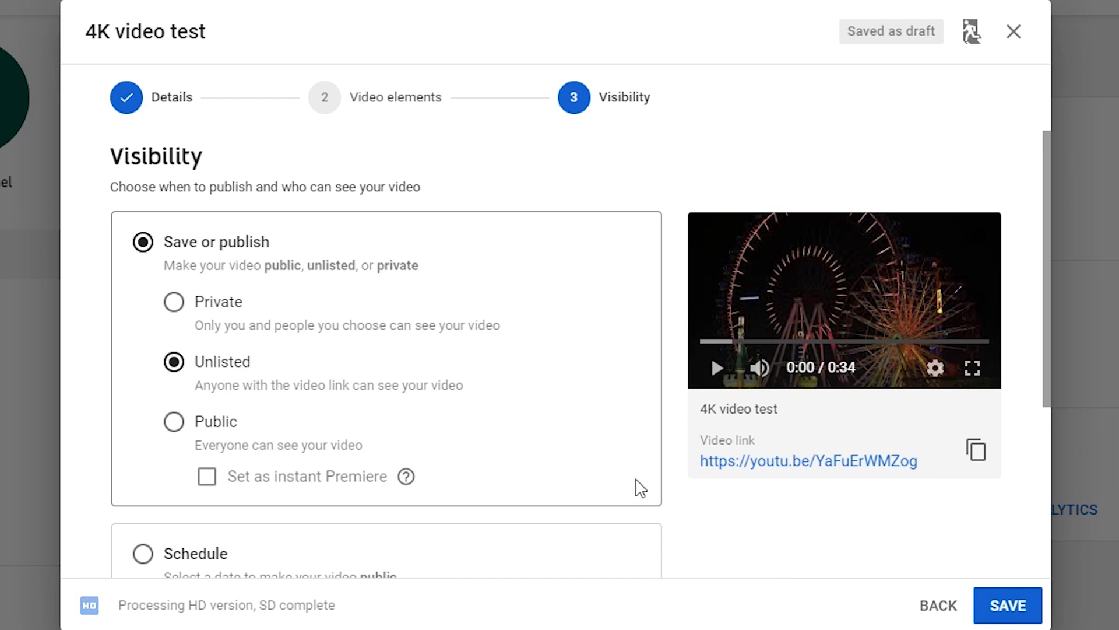
{"action": "scroll", "coordinate": [641, 488], "scroll_direction": "down", "scroll_amount": 5}
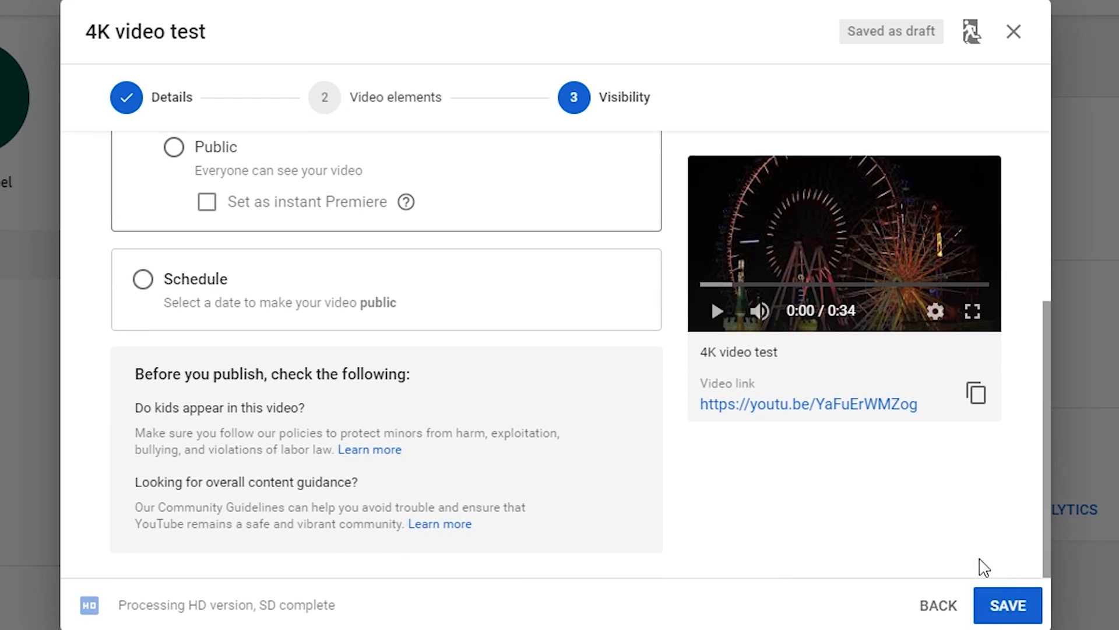
{"action": "left_click", "coordinate": [1007, 606]}
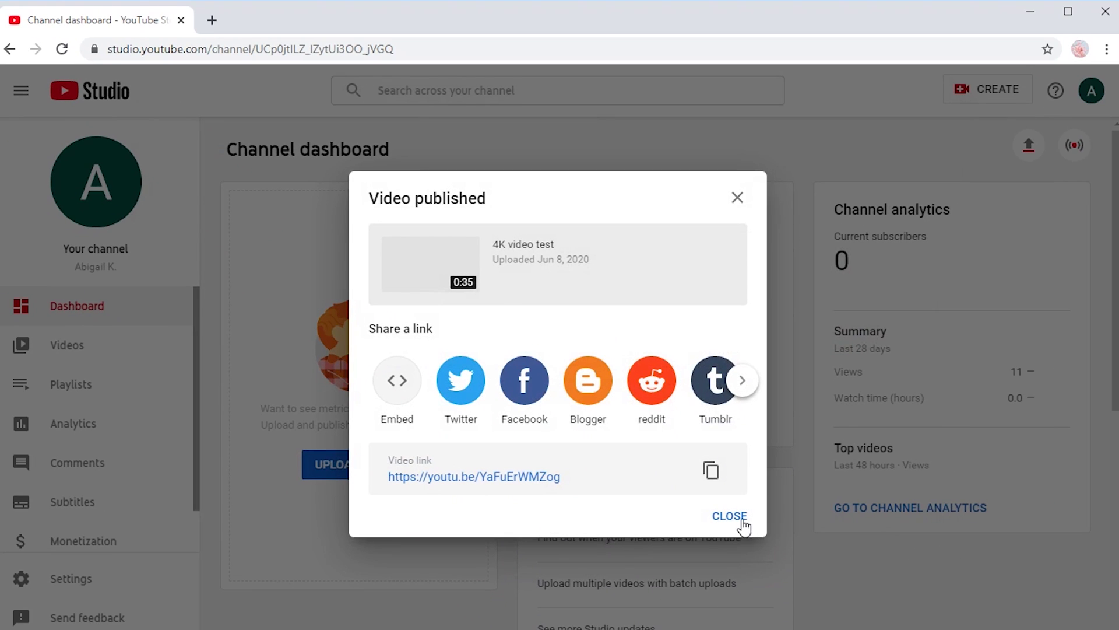
- Dismiss the Video published summary and show the Channel videos list
{"action": "left_click", "coordinate": [730, 516]}
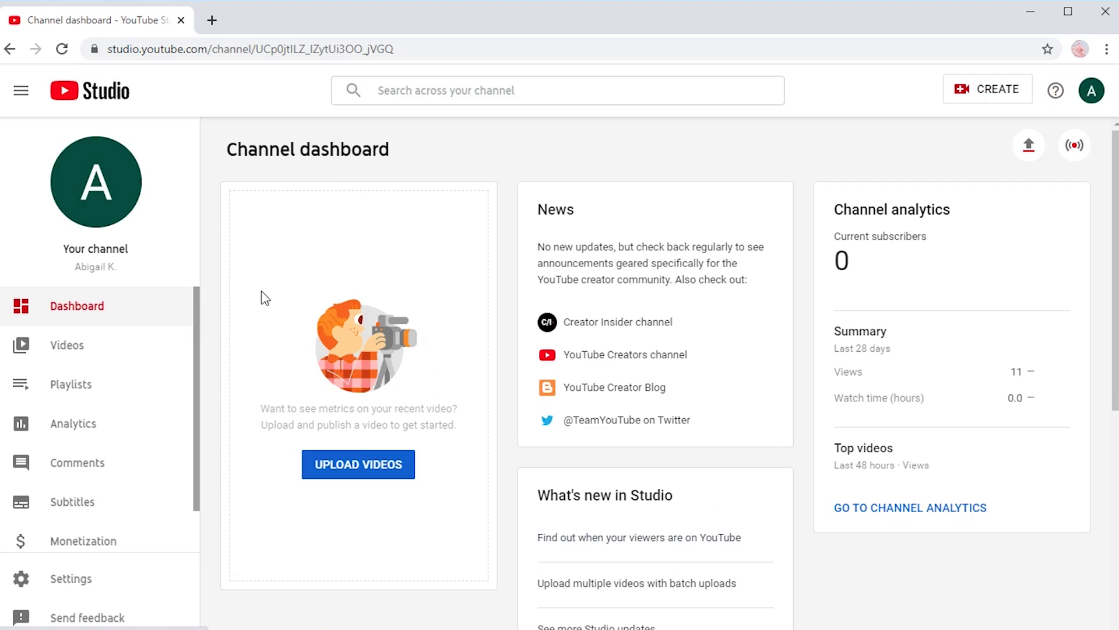
{"action": "left_click", "coordinate": [87, 349]}
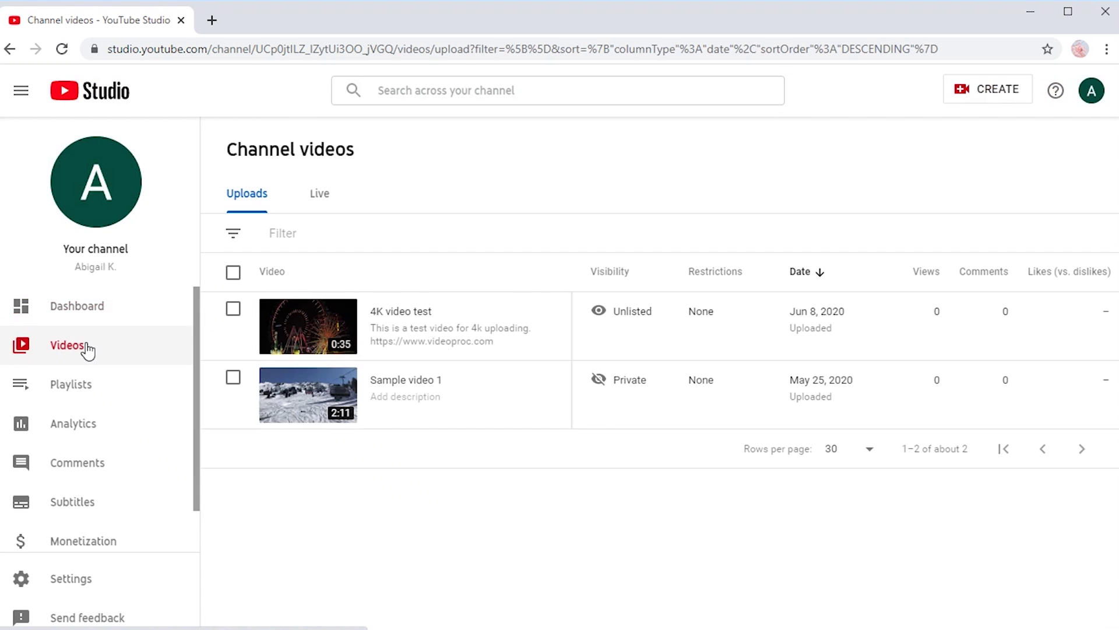
{"action": "mouse_move", "coordinate": [282, 352]}
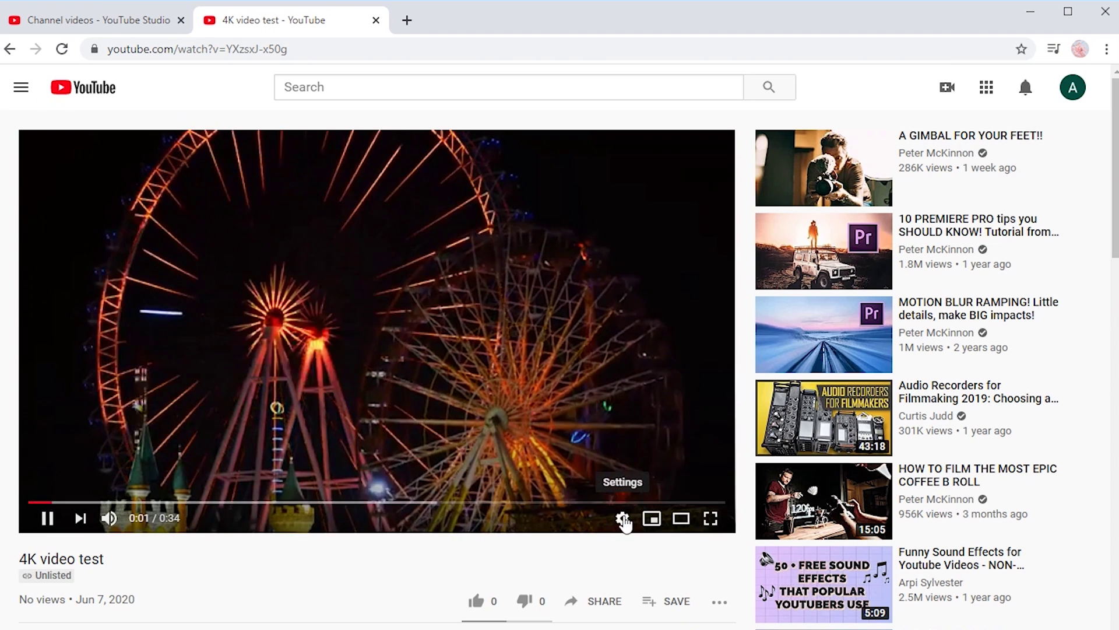
- Switch the 4K video test's playback quality to 2160p 4K
{"action": "left_click", "coordinate": [623, 518]}
{"action": "left_click", "coordinate": [639, 470]}
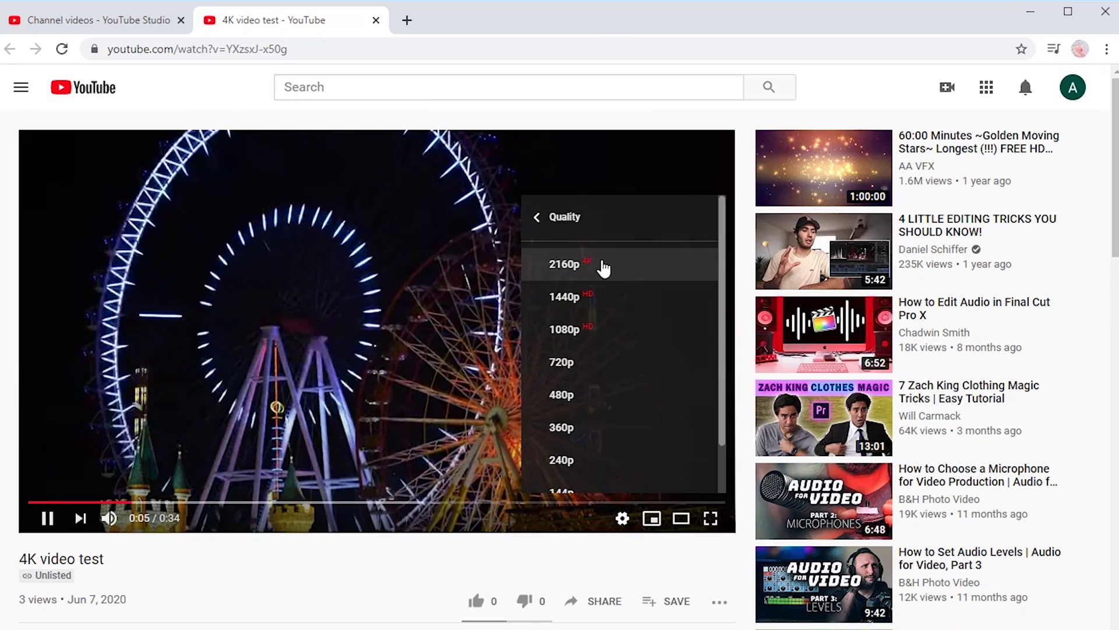
{"action": "left_click", "coordinate": [604, 268]}
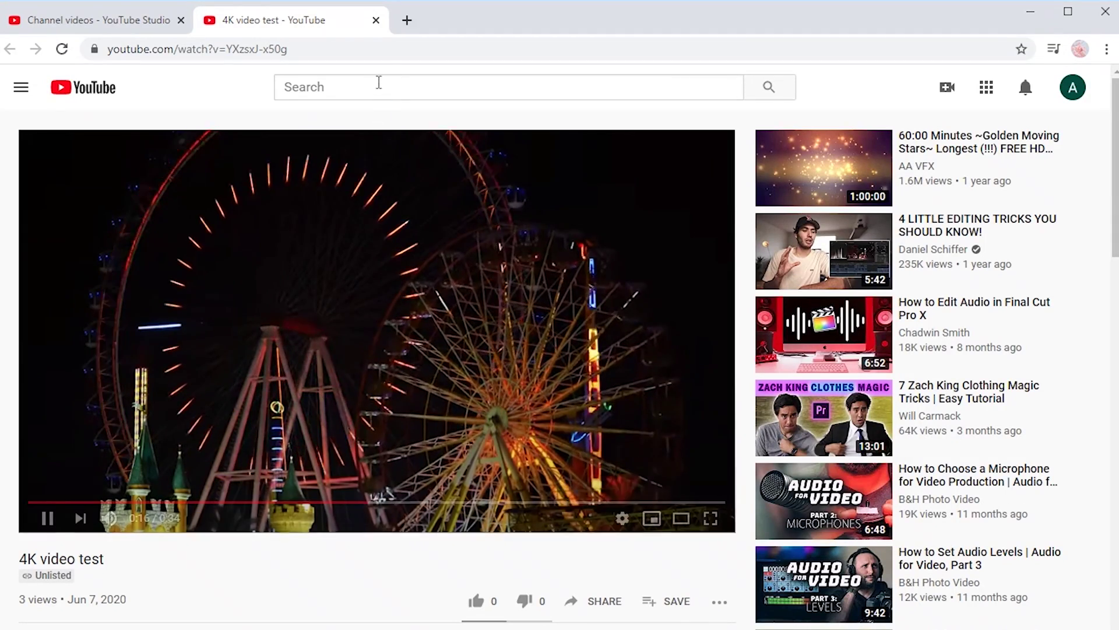
- Change the 4K video test from Unlisted to Public, publish it, and view it on YouTube
{"action": "left_click", "coordinate": [373, 21]}
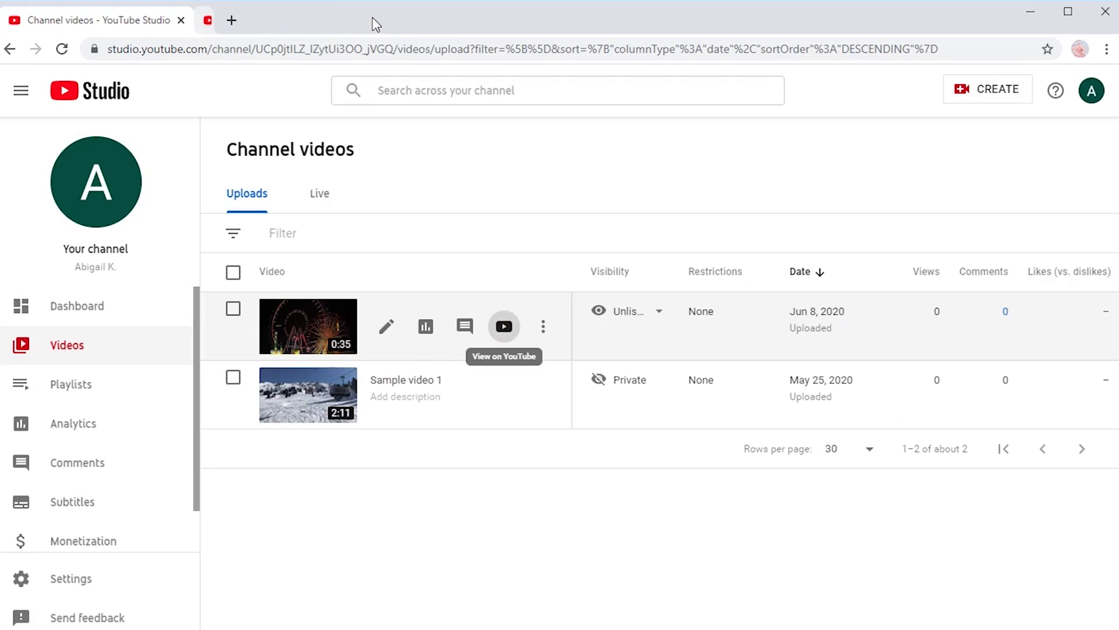
{"action": "left_click", "coordinate": [635, 312]}
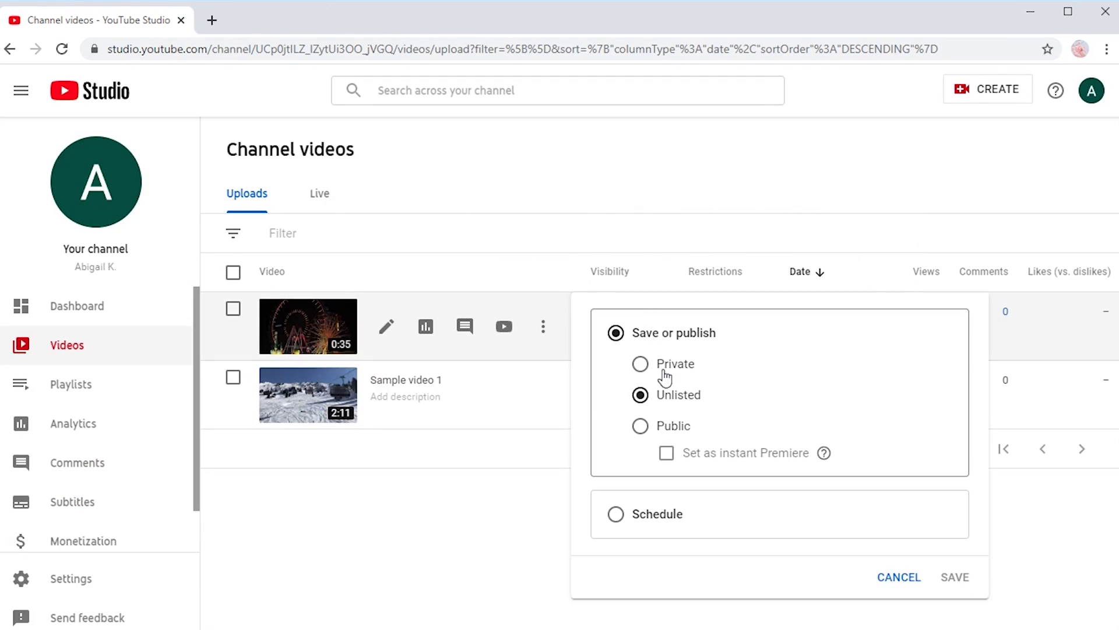
{"action": "left_click", "coordinate": [673, 428]}
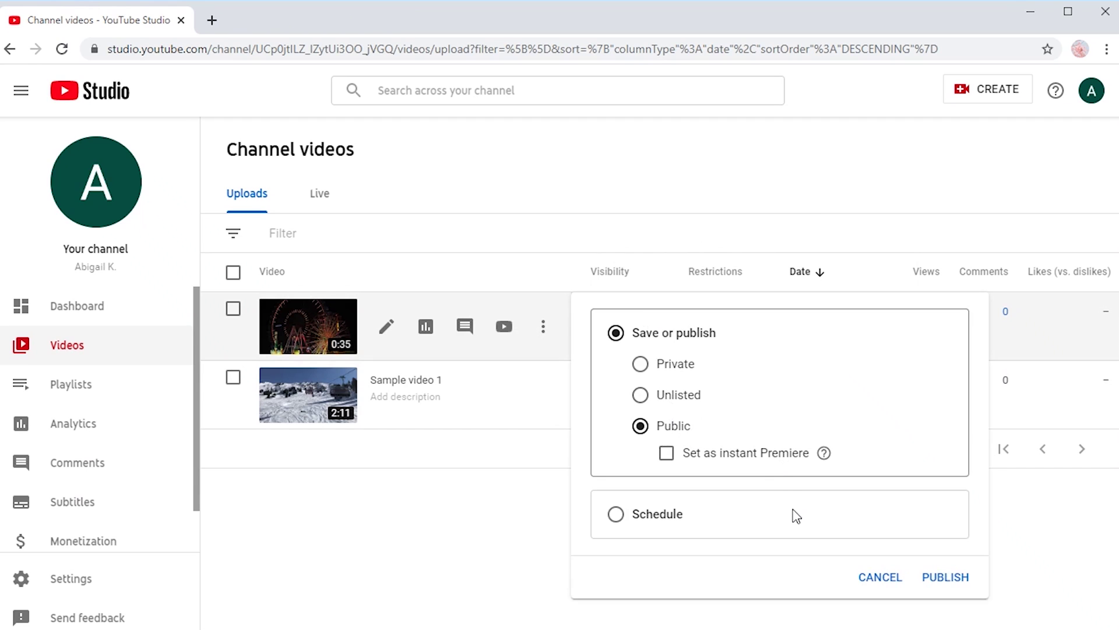
{"action": "left_click", "coordinate": [956, 580]}
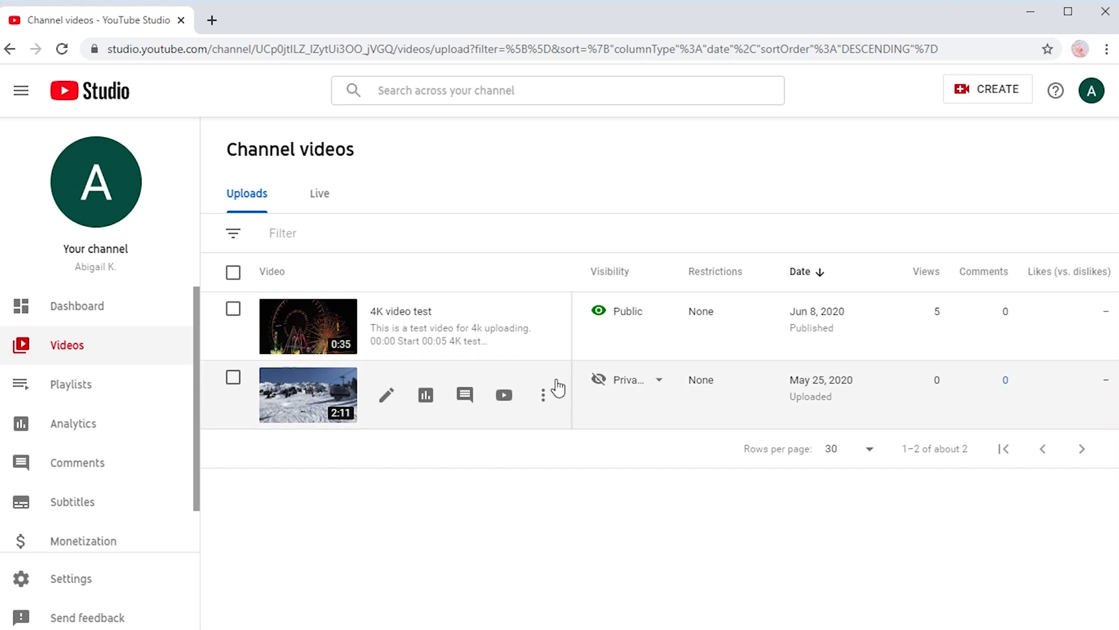
{"action": "left_click", "coordinate": [505, 327]}
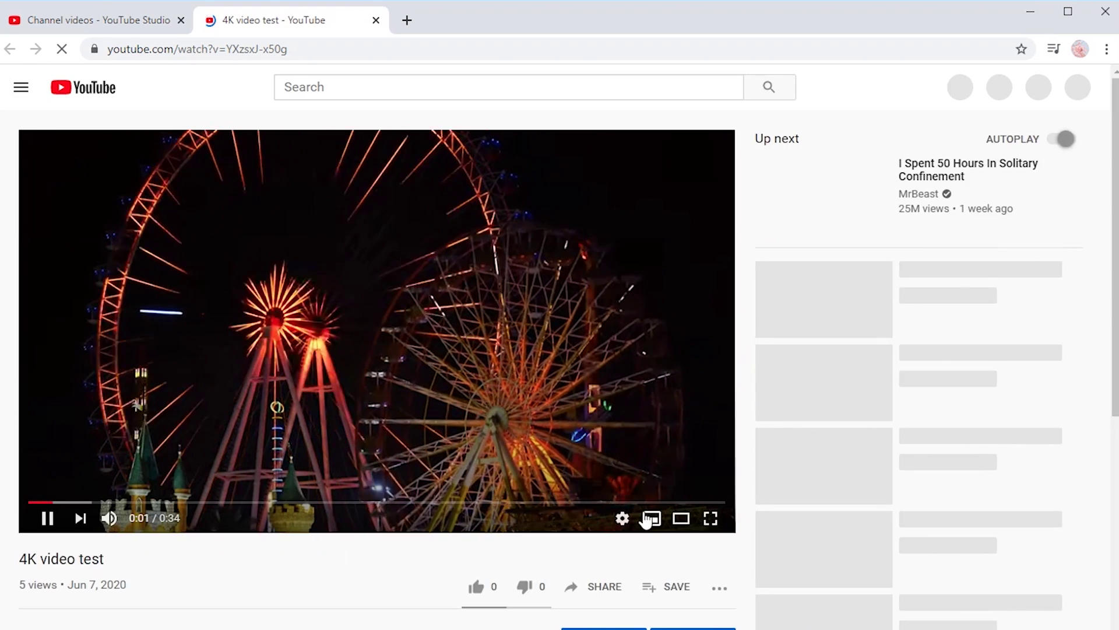
- List the player's available playback qualities for the public 4K video test
{"action": "left_click", "coordinate": [622, 517]}
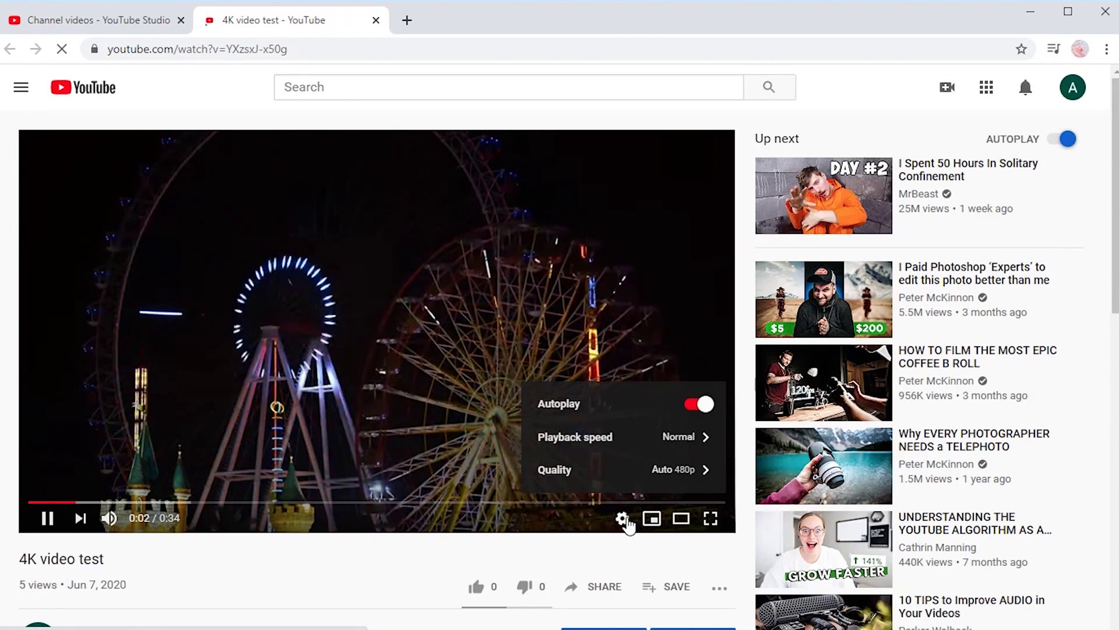
{"action": "left_click", "coordinate": [638, 470]}
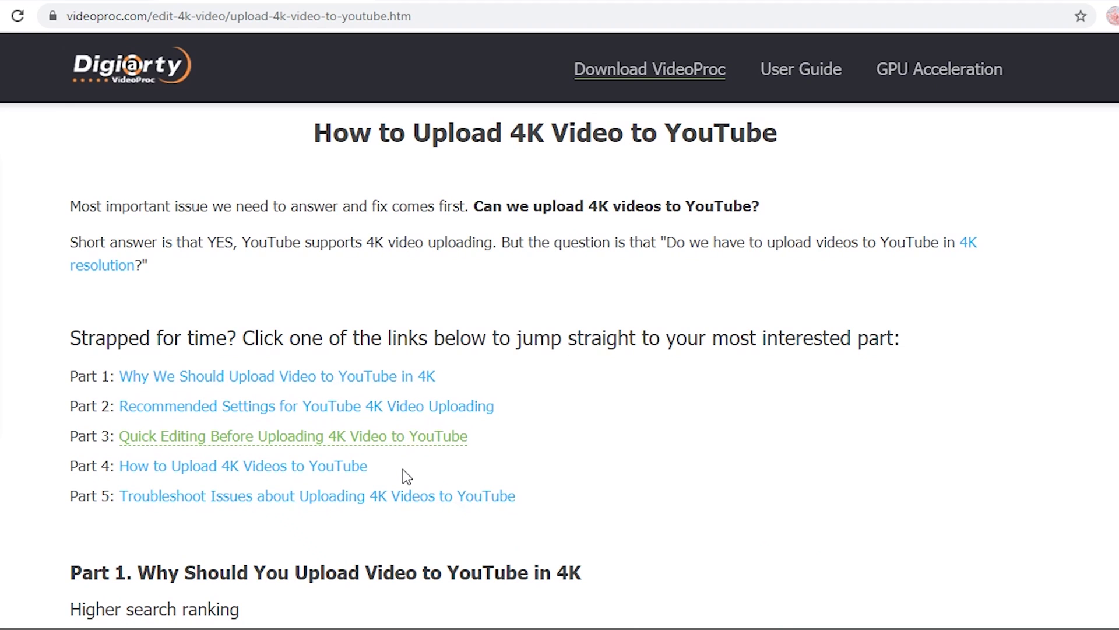
- Jump to Part 2 Recommended Settings and scroll down to the video and audio bitrate tables
{"action": "left_click", "coordinate": [408, 406]}
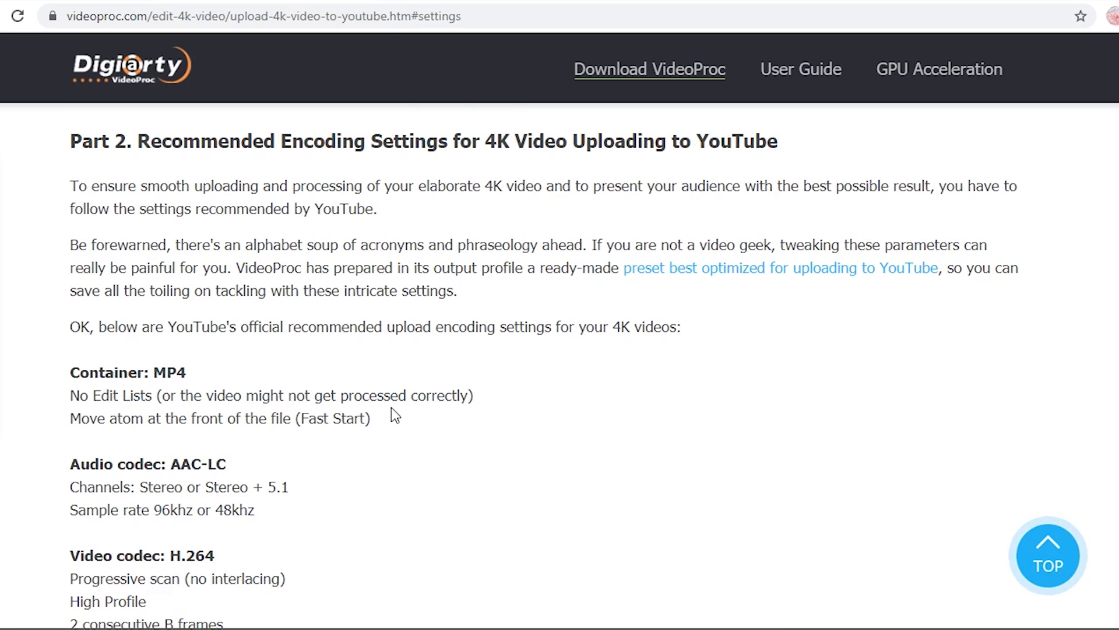
{"action": "scroll", "coordinate": [391, 406], "scroll_direction": "down", "scroll_amount": 3}
{"action": "scroll", "coordinate": [392, 408], "scroll_direction": "down", "scroll_amount": 3}
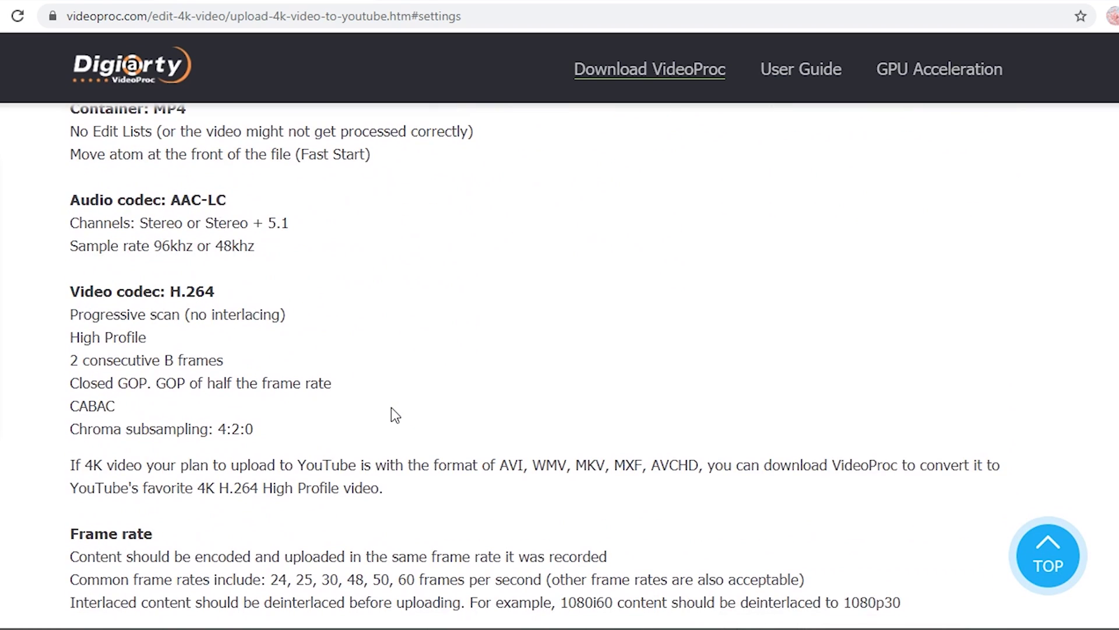
{"action": "scroll", "coordinate": [392, 408], "scroll_direction": "down", "scroll_amount": 5}
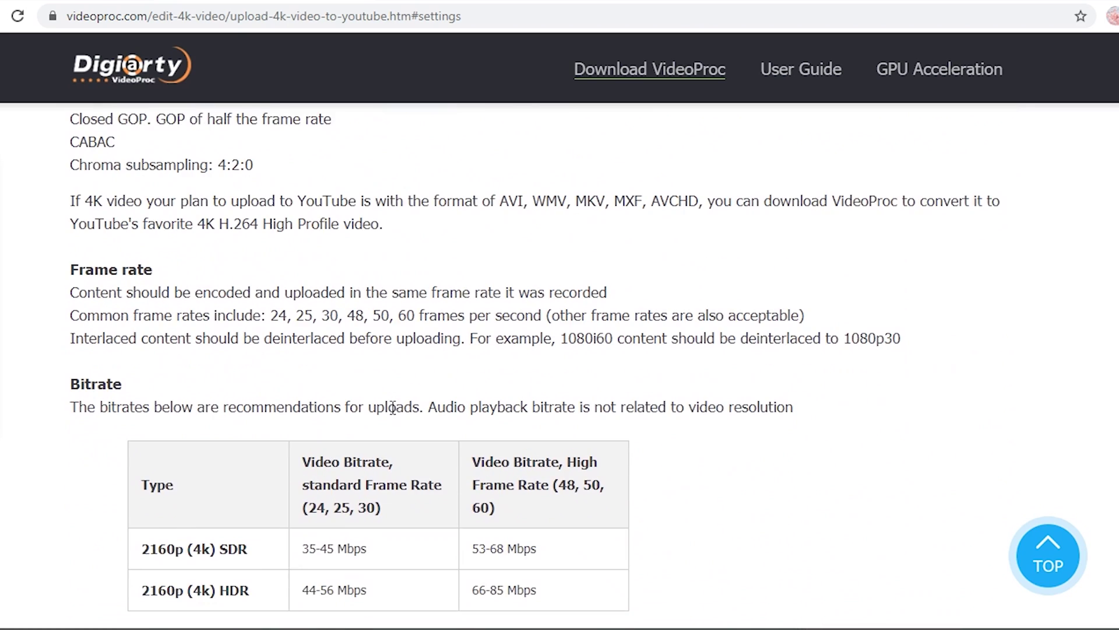
{"action": "scroll", "coordinate": [391, 406], "scroll_direction": "down", "scroll_amount": 3}
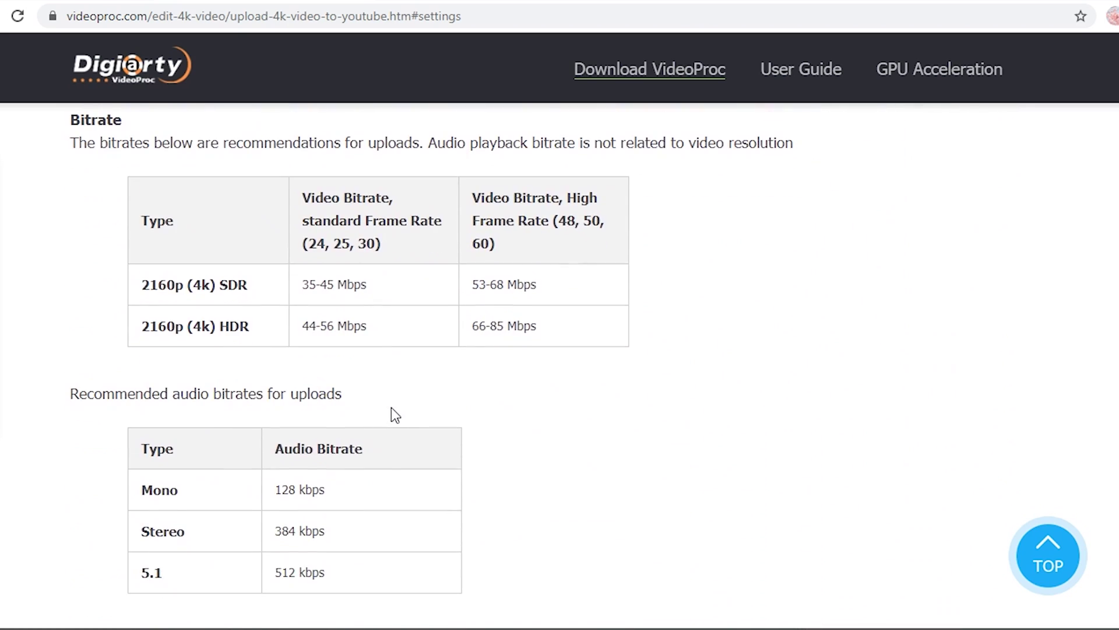